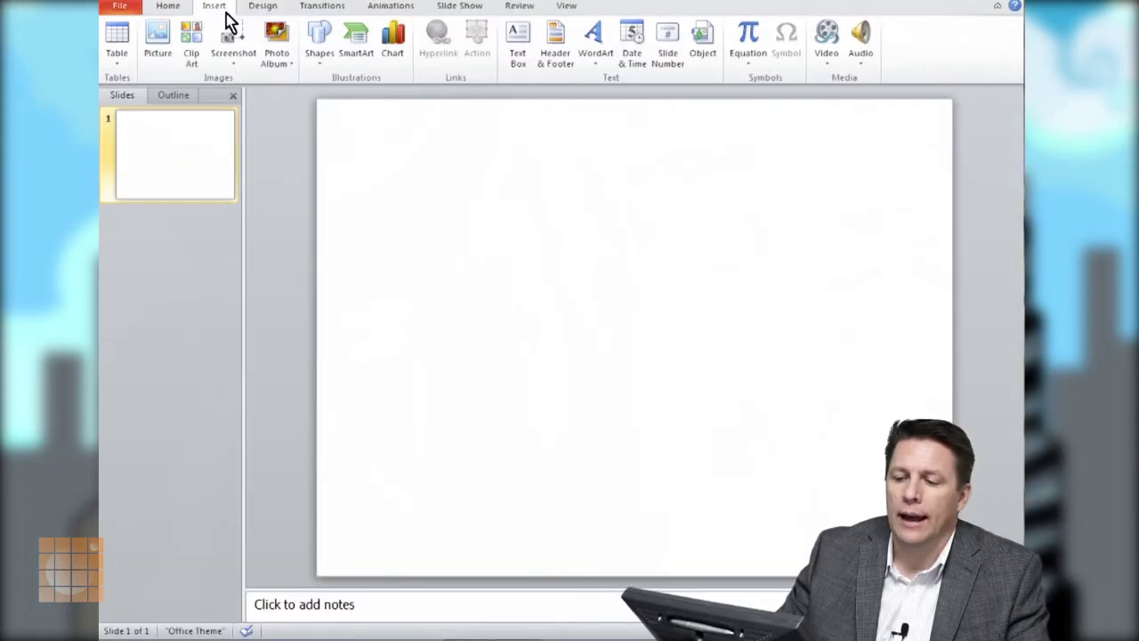
Insert a Diamond from Basic Shapes in the centre of the slide
left_click(319, 51)
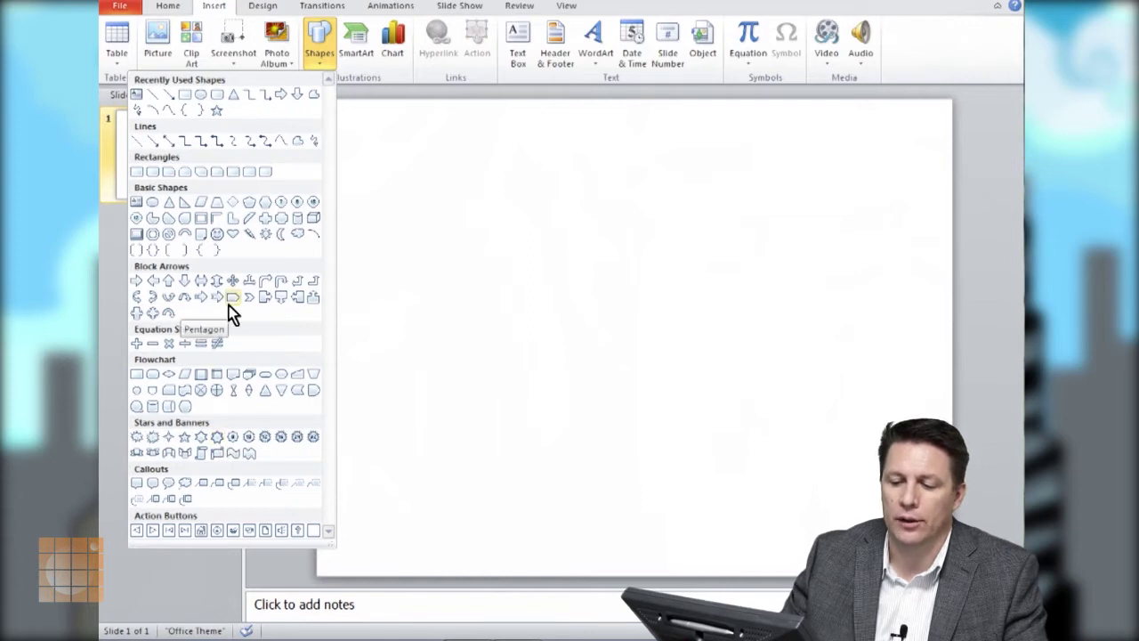
left_click(232, 205)
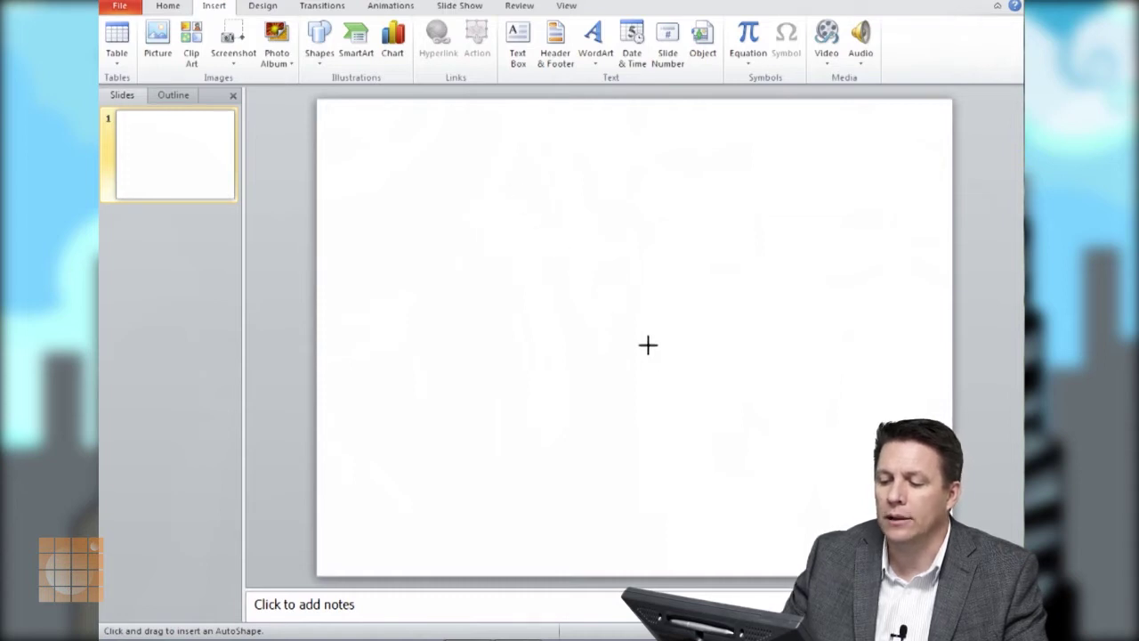
left_click_drag(708, 421, 710, 422)
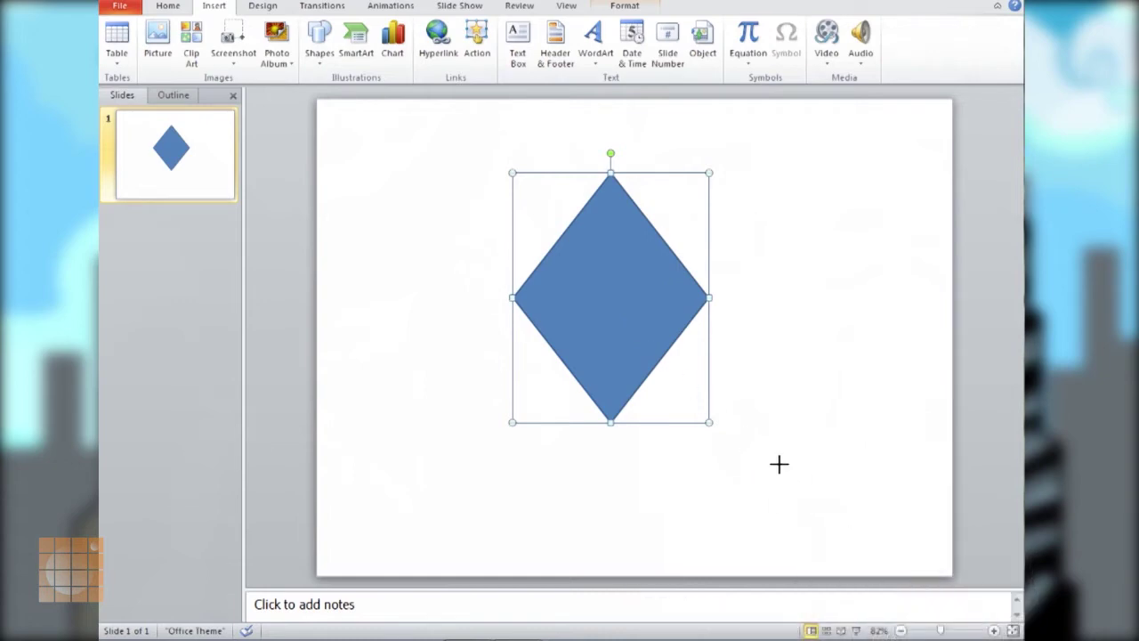
Widen the diamond, test rotating it and back, then nudge it slightly left
left_click_drag(709, 422, 743, 430)
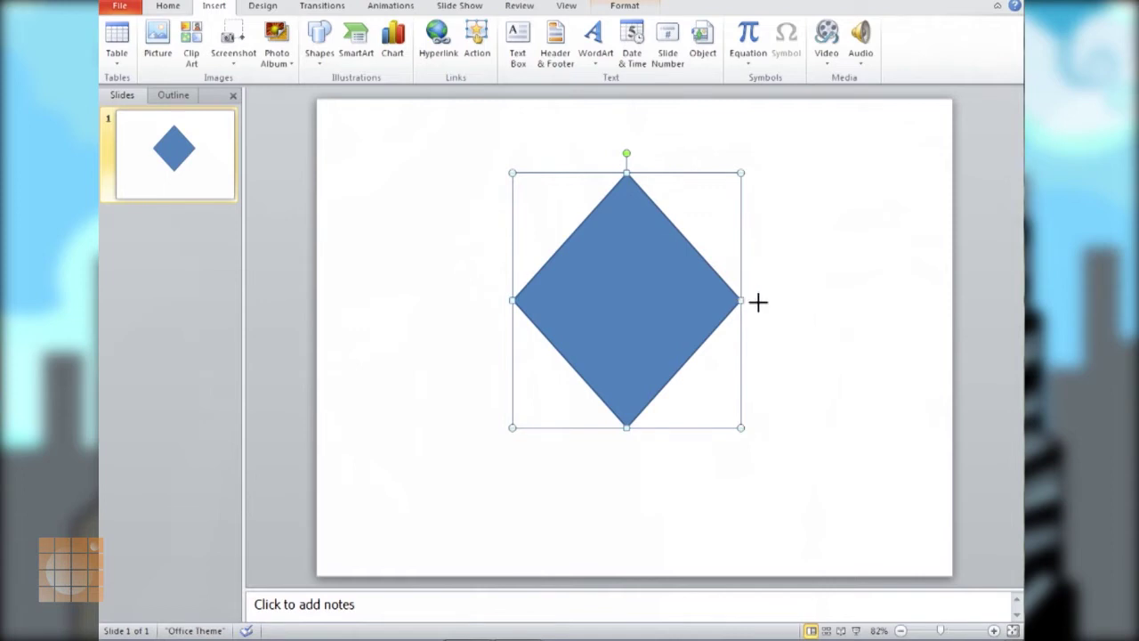
left_click_drag(700, 307, 804, 320)
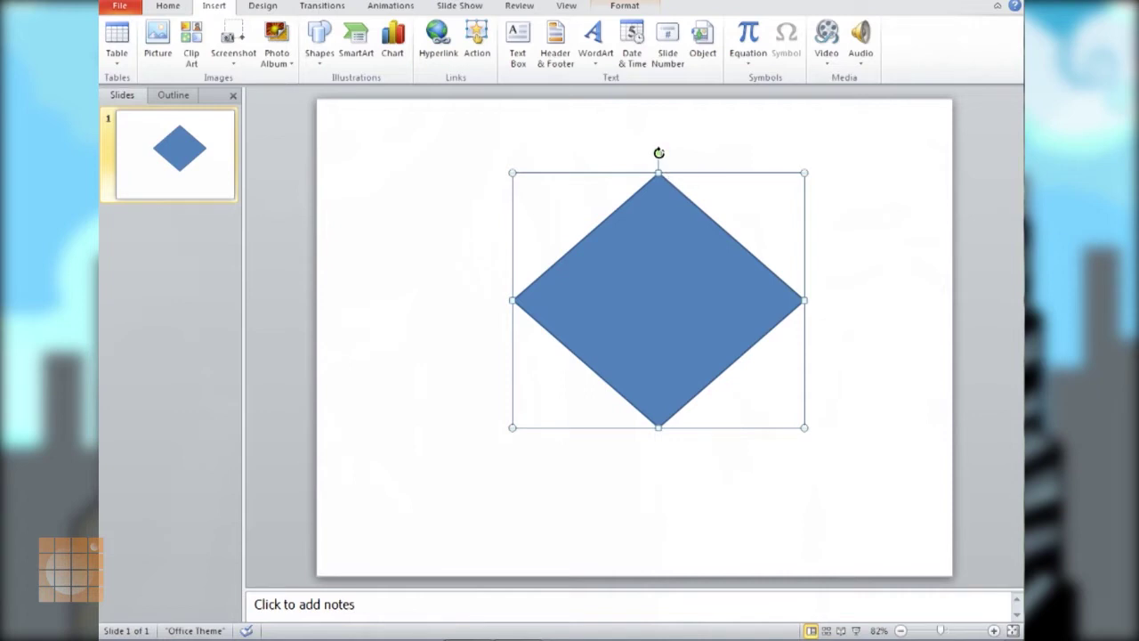
left_click_drag(659, 153, 727, 196)
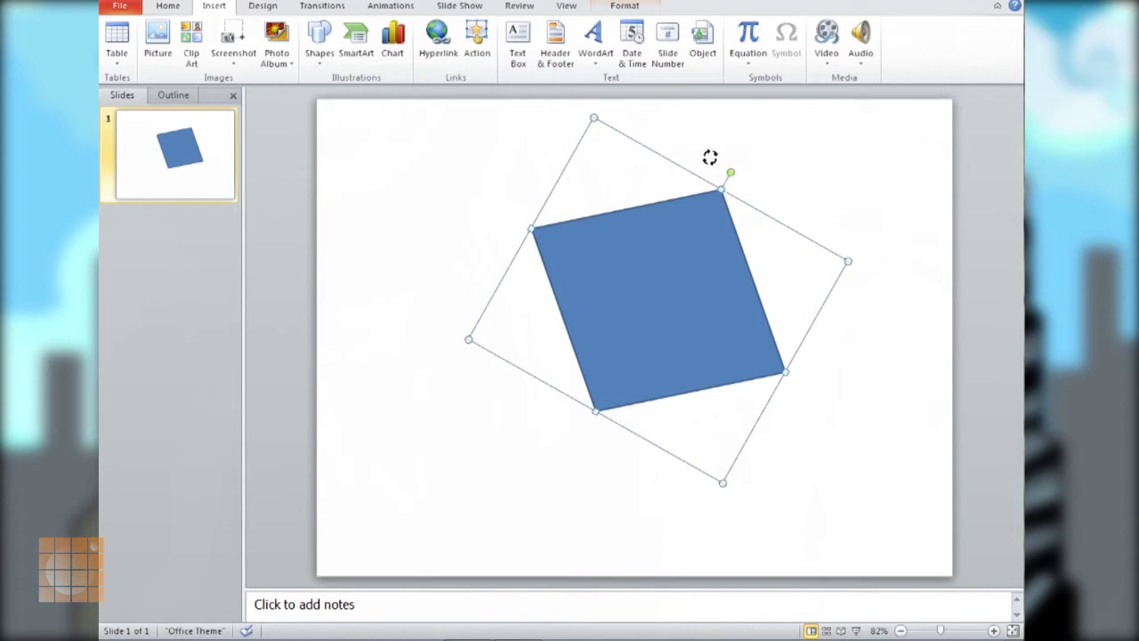
left_click_drag(631, 134, 658, 154)
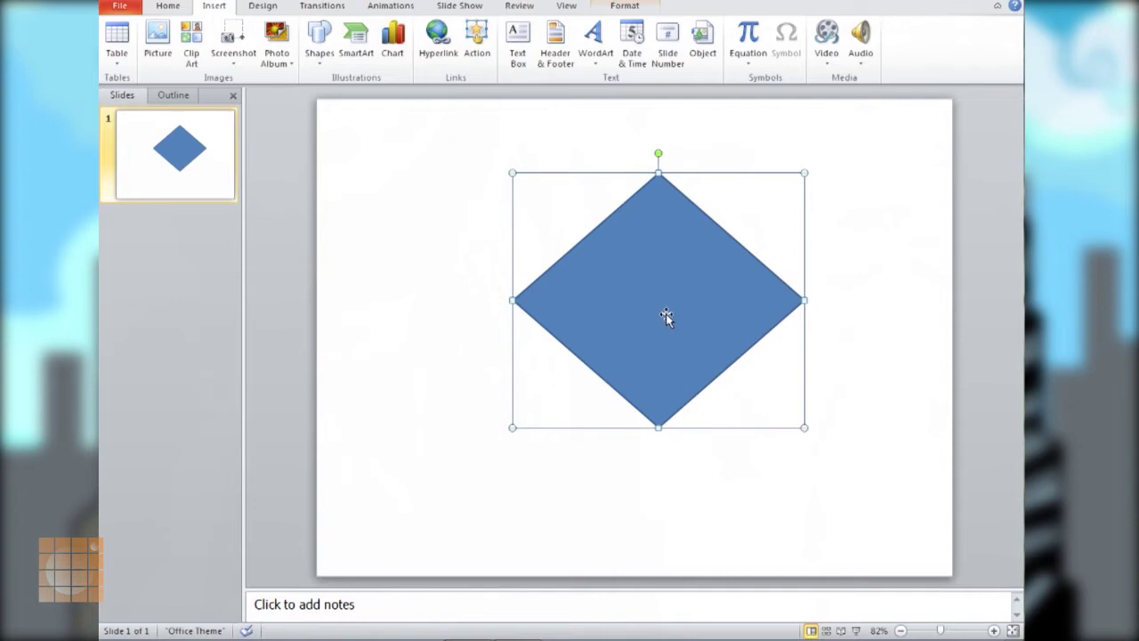
left_click_drag(668, 279, 641, 275)
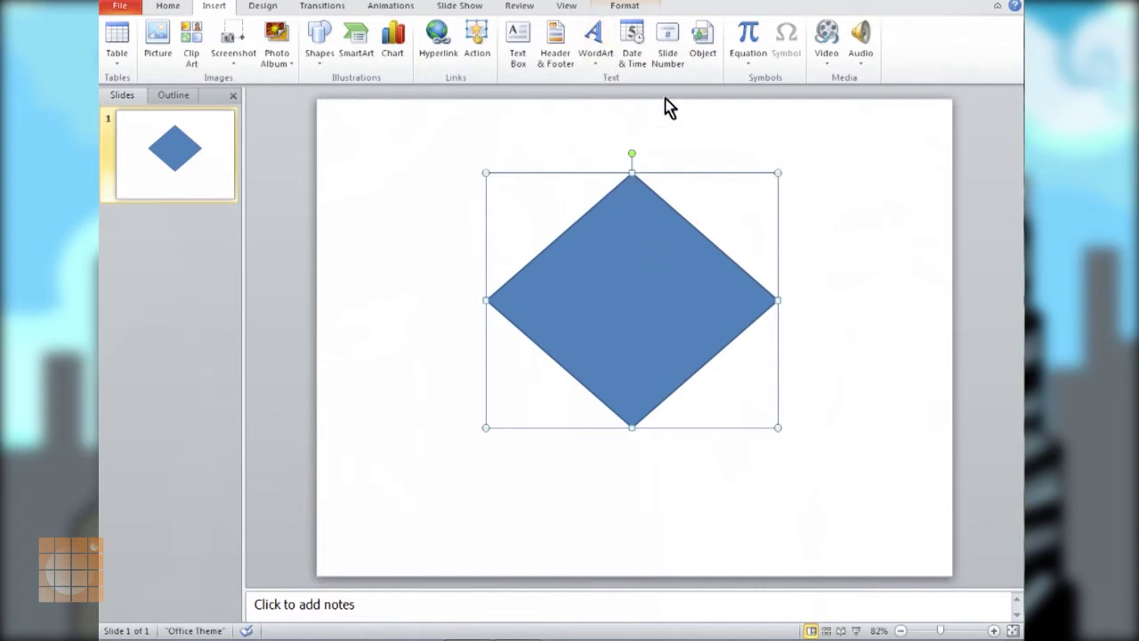
Apply the Intense Effect - Red shape style to the diamond
left_click(632, 13)
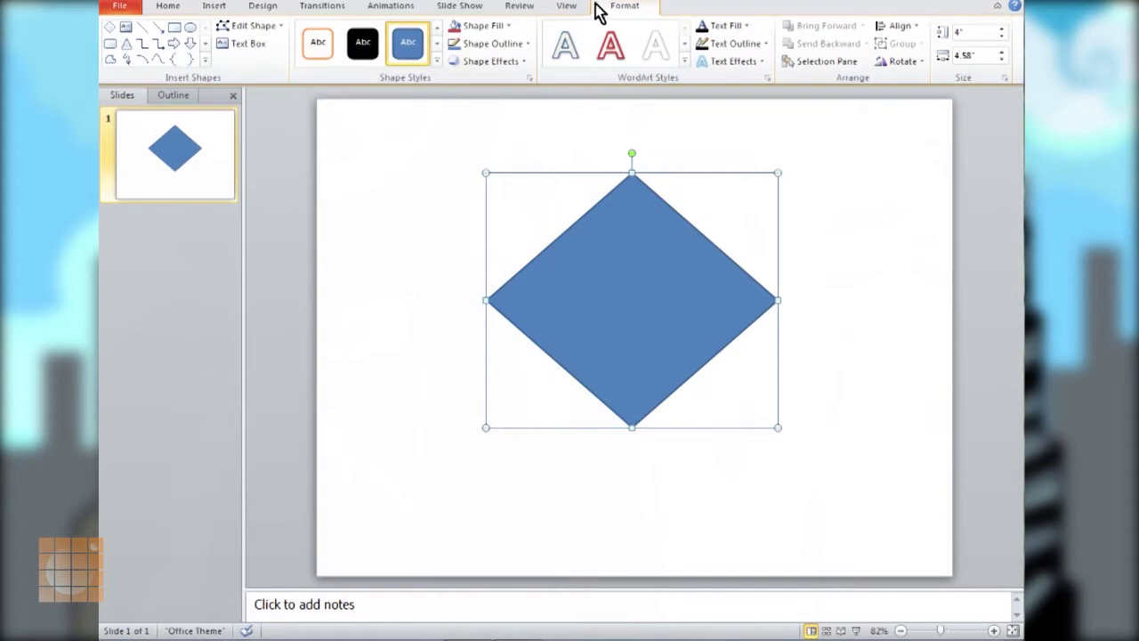
left_click(437, 62)
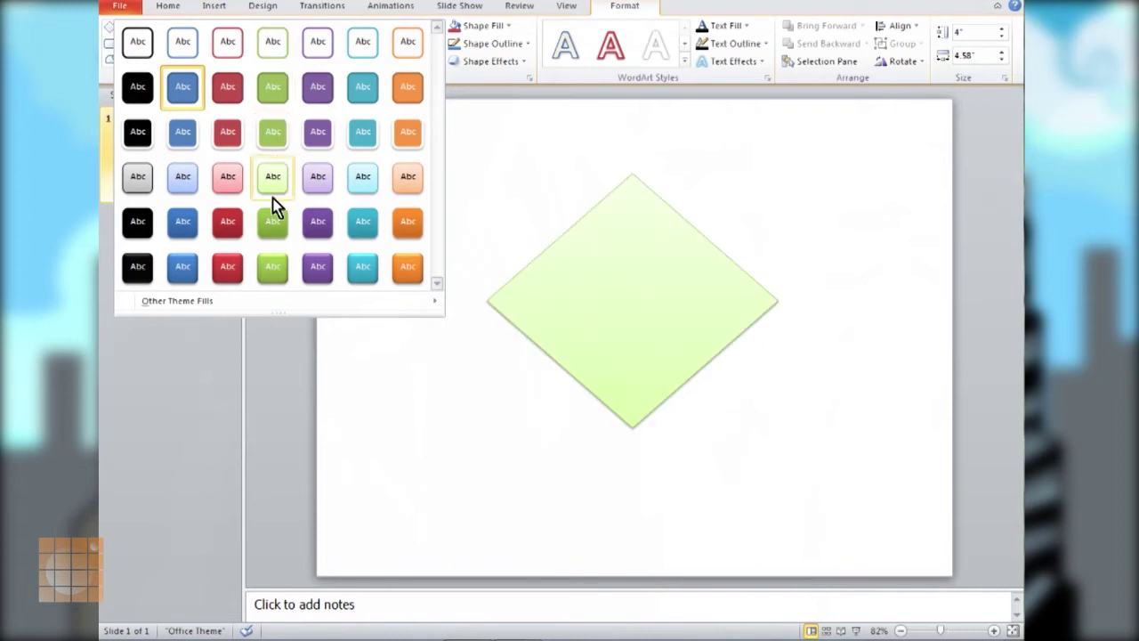
left_click(236, 271)
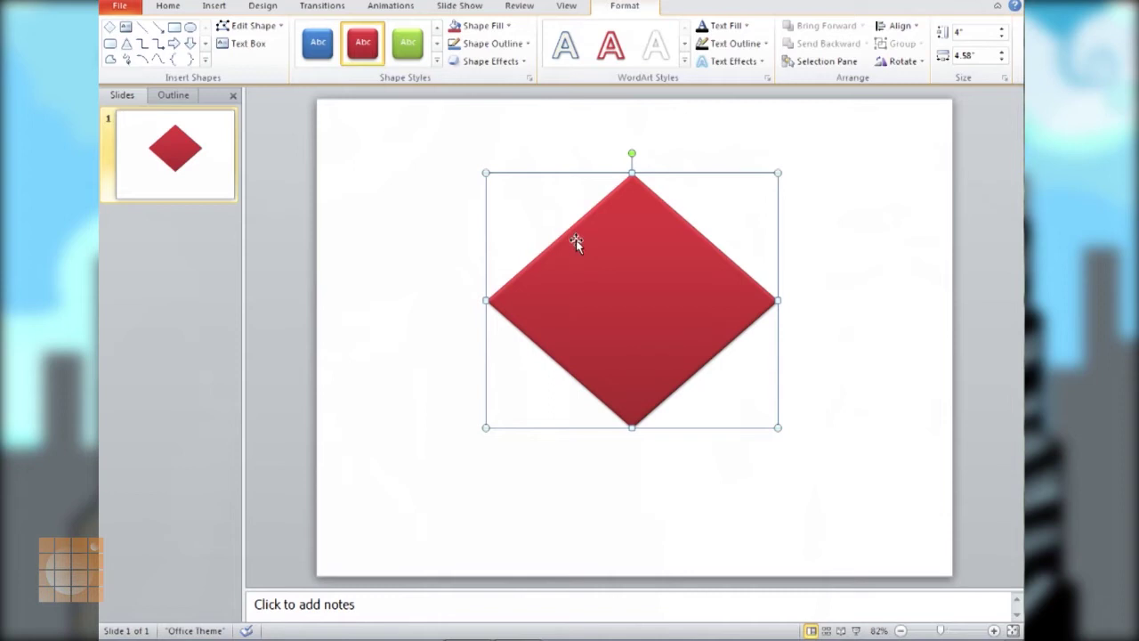
left_click(511, 27)
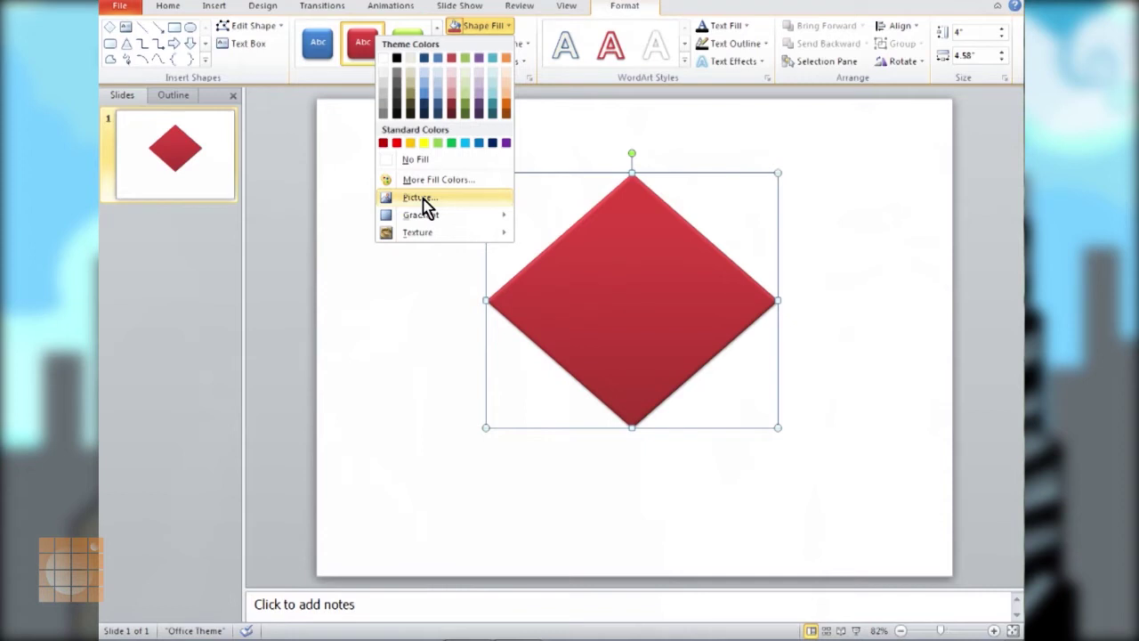
Fill the diamond with the white marble texture
mouse_move(421, 216)
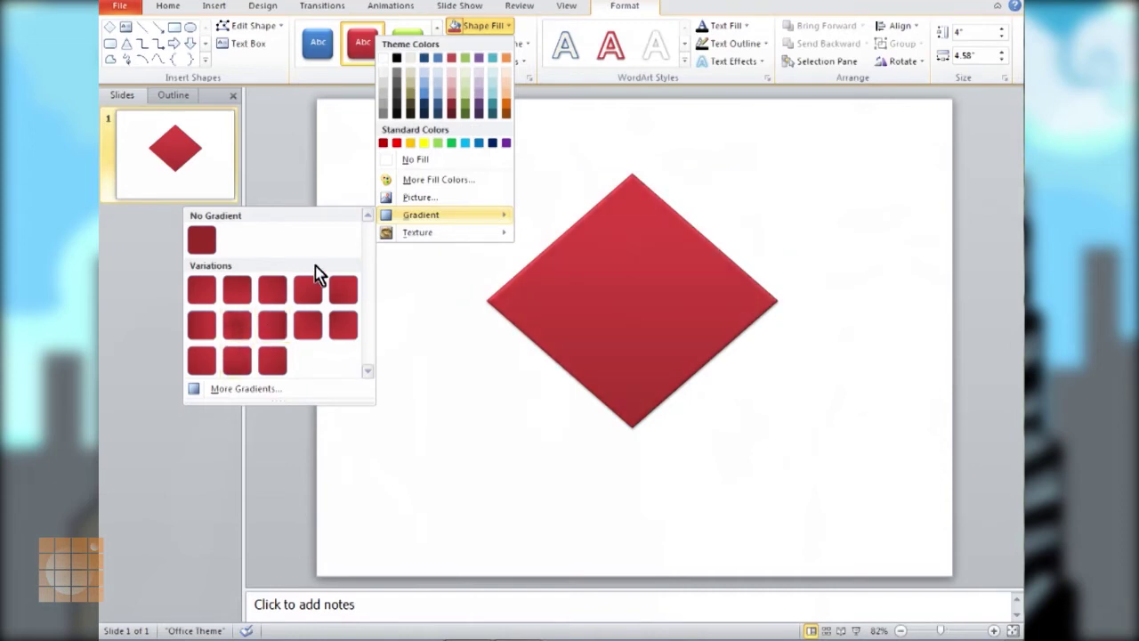
mouse_move(411, 237)
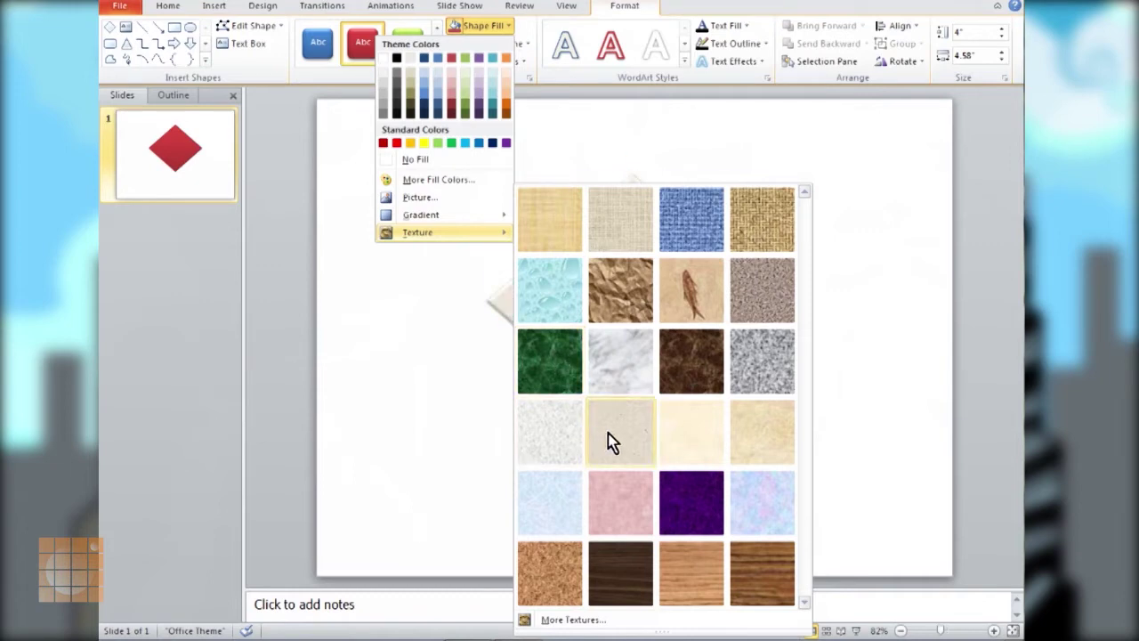
left_click(619, 365)
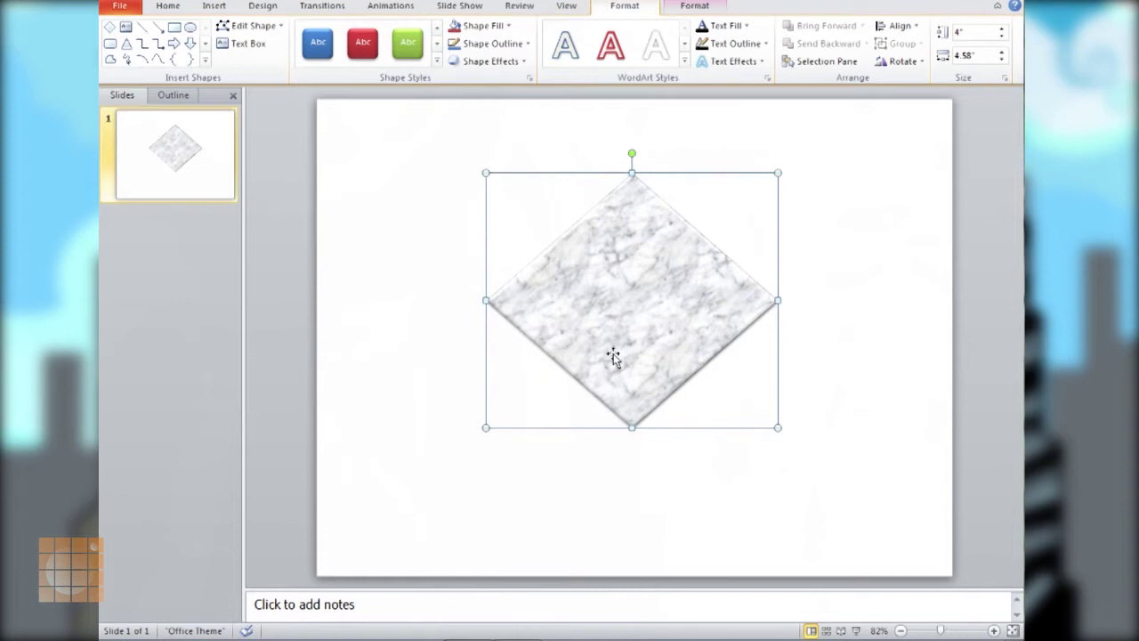
left_click(528, 44)
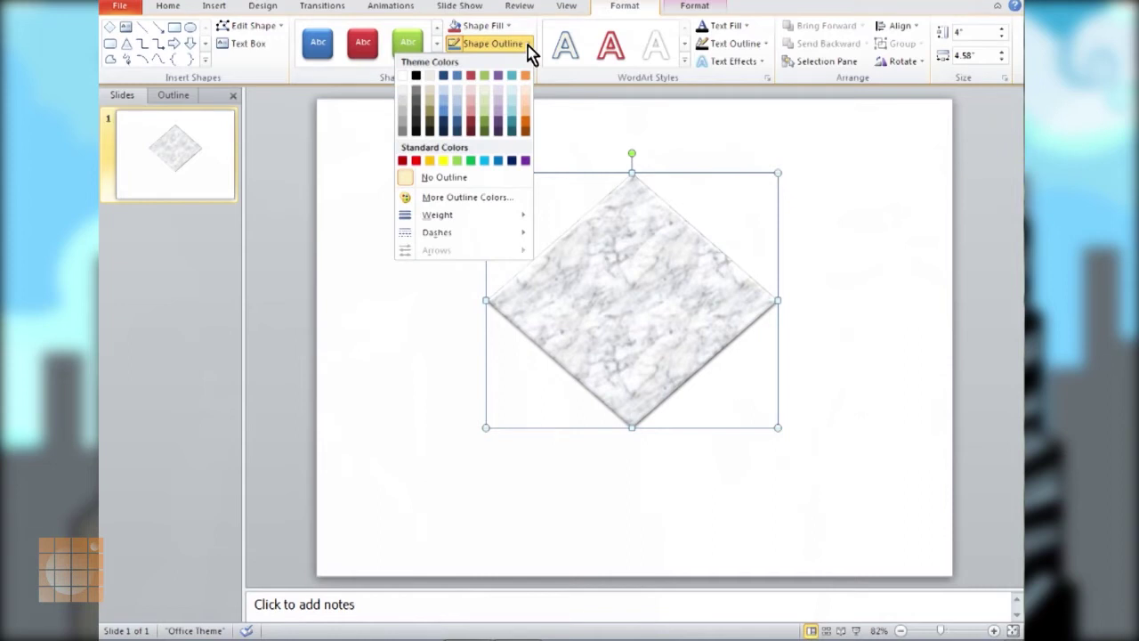
Apply the Colored Outline - Red shape style to the diamond
left_click(485, 96)
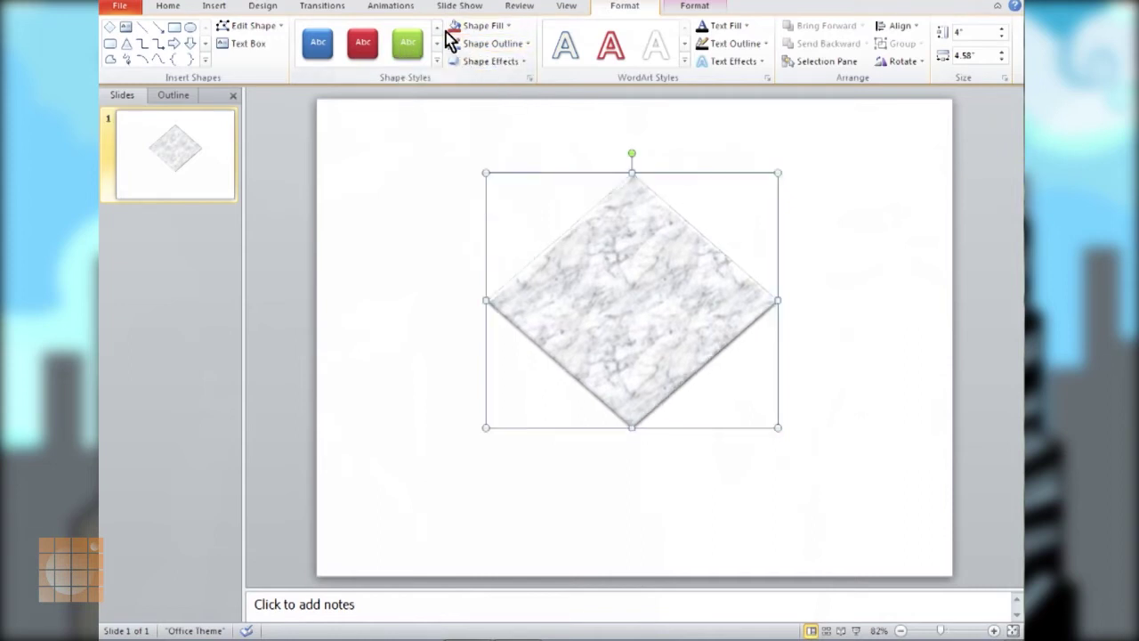
left_click(438, 60)
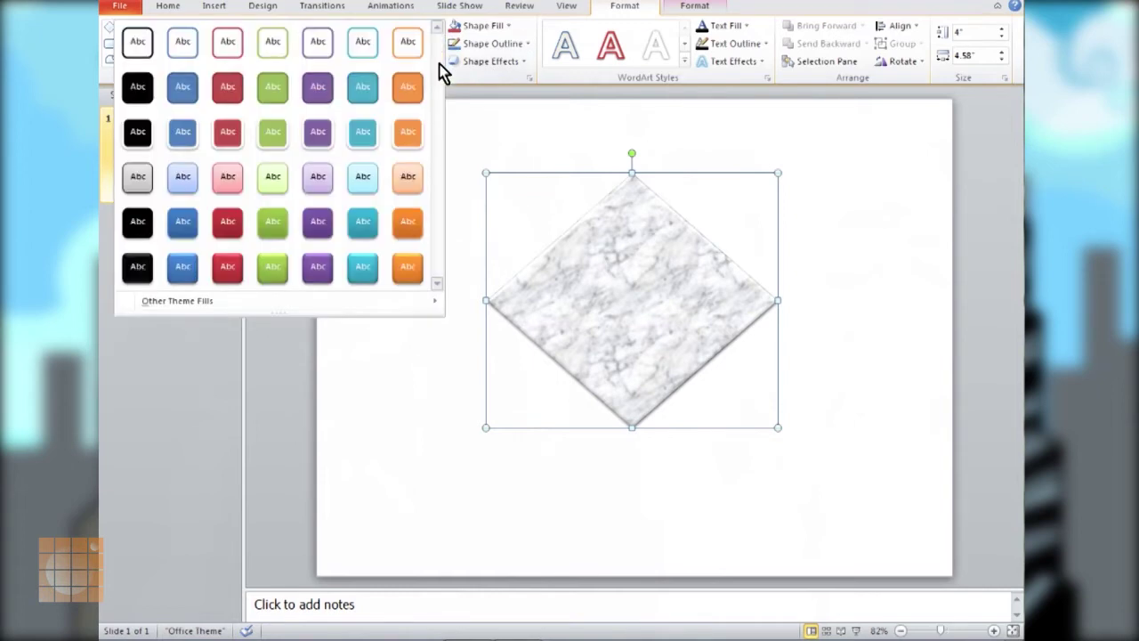
left_click(227, 43)
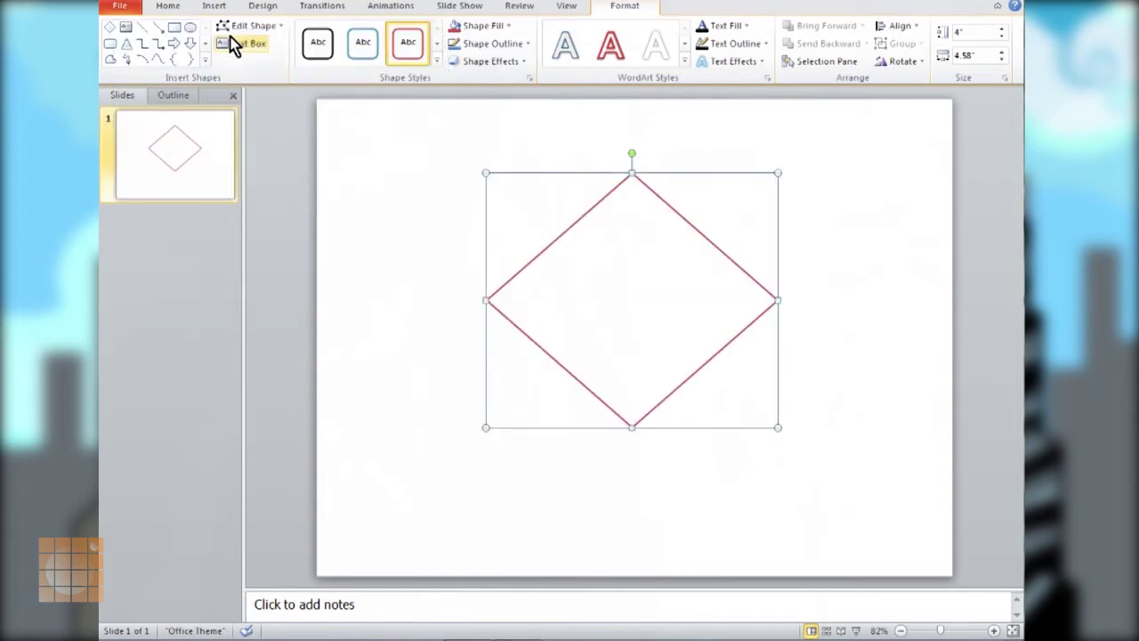
Set the diamond's outline weight to 6 pt
left_click(526, 46)
mouse_move(446, 214)
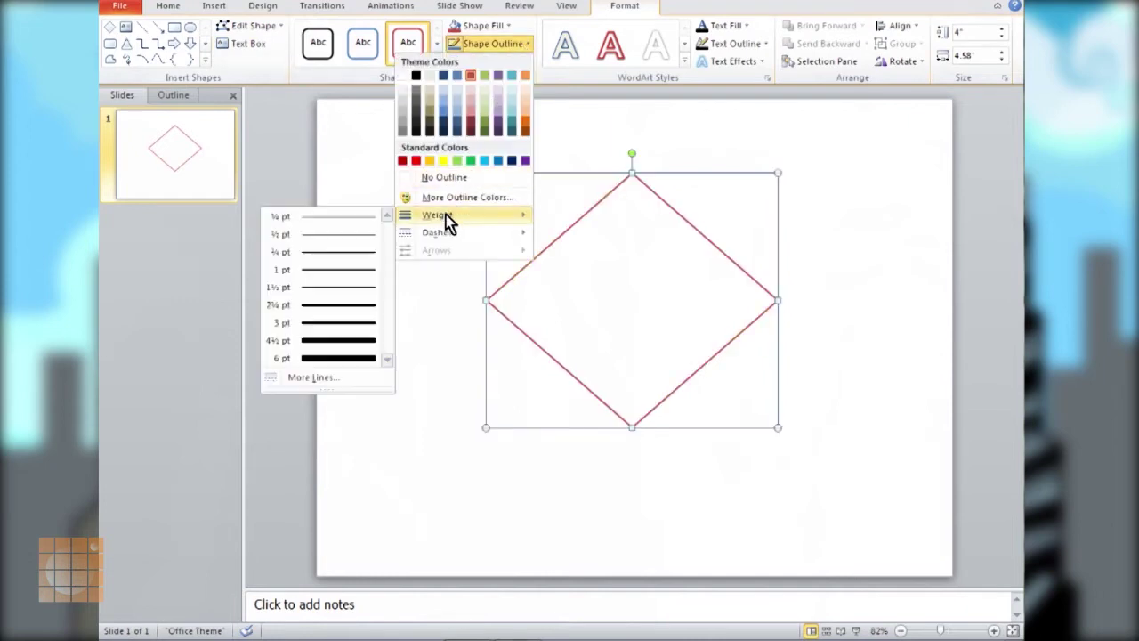
left_click(342, 359)
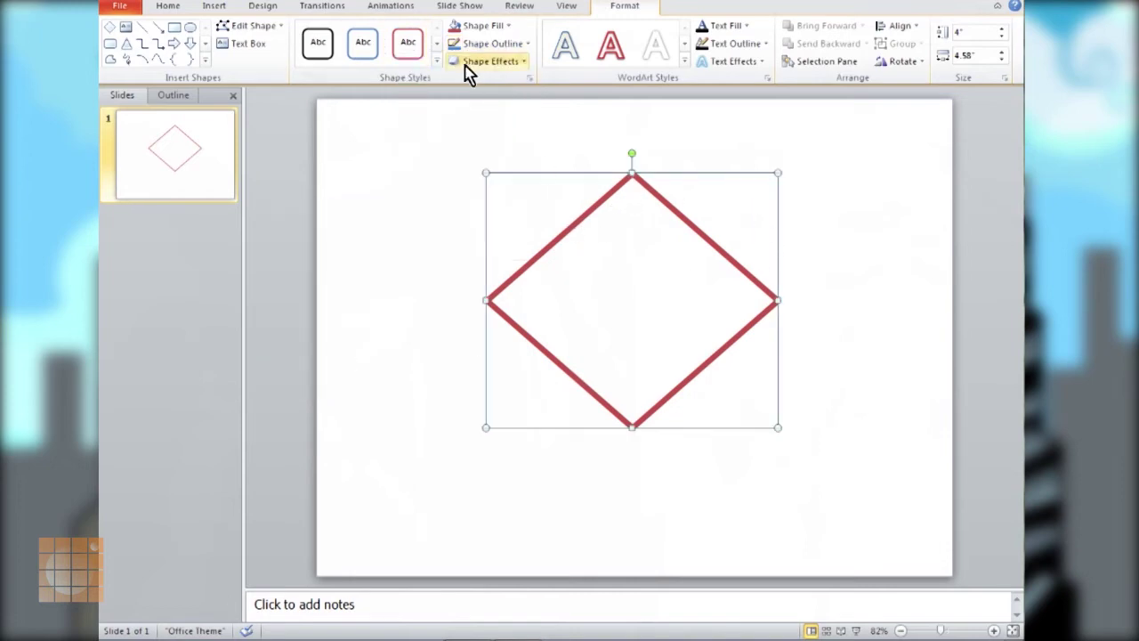
left_click(437, 60)
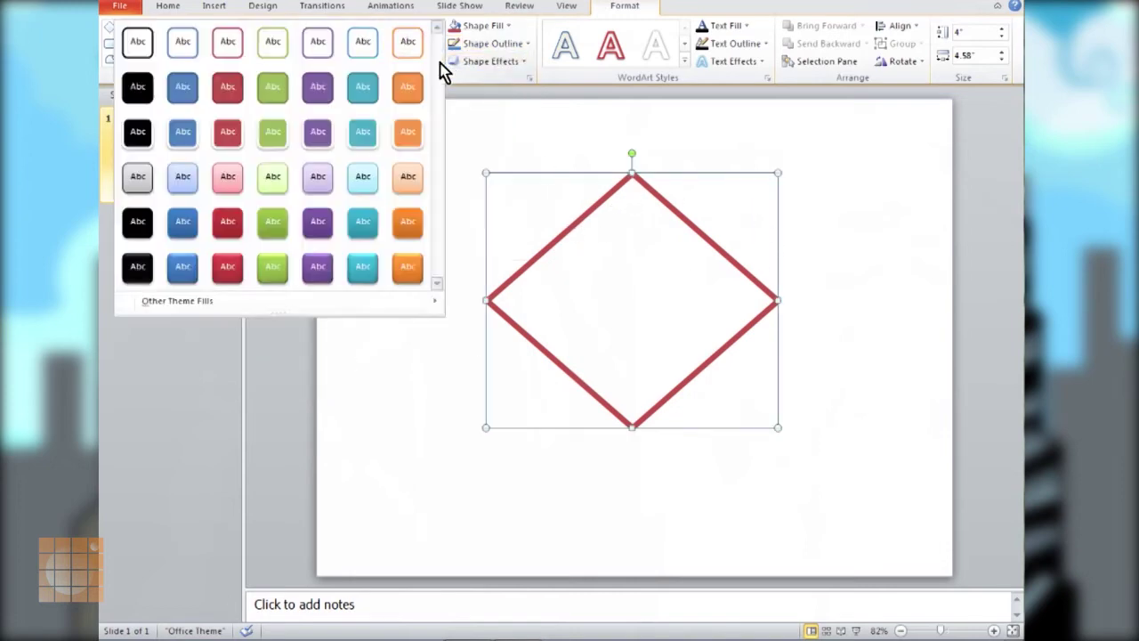
Reapply a solid red style, add an offset diagonal drop shadow, and open Shadow Options
left_click(227, 267)
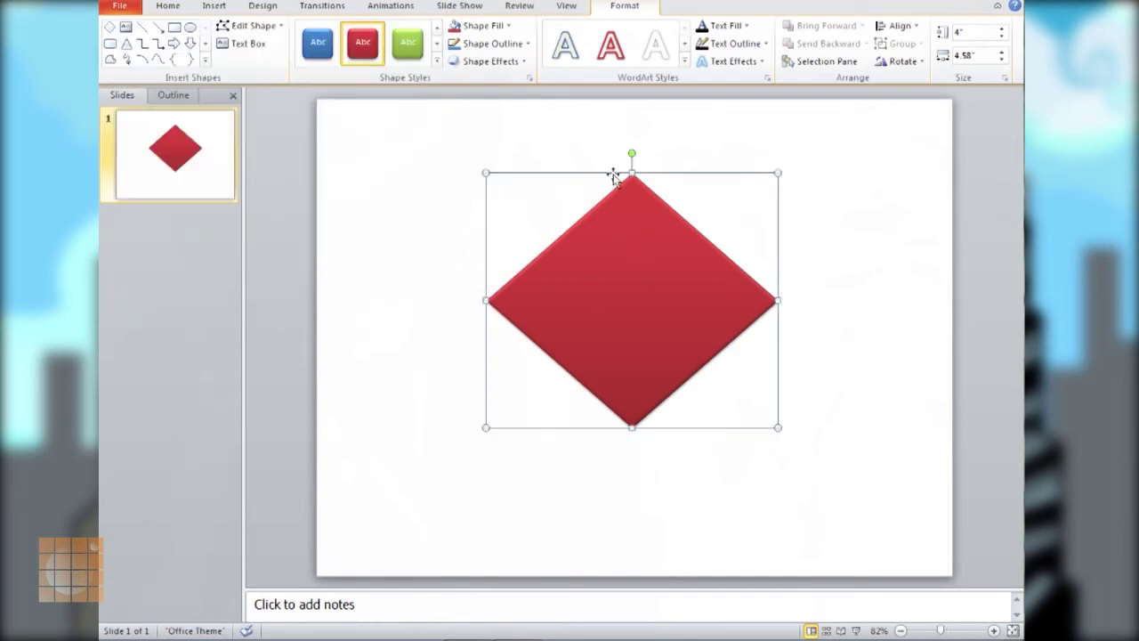
left_click(525, 61)
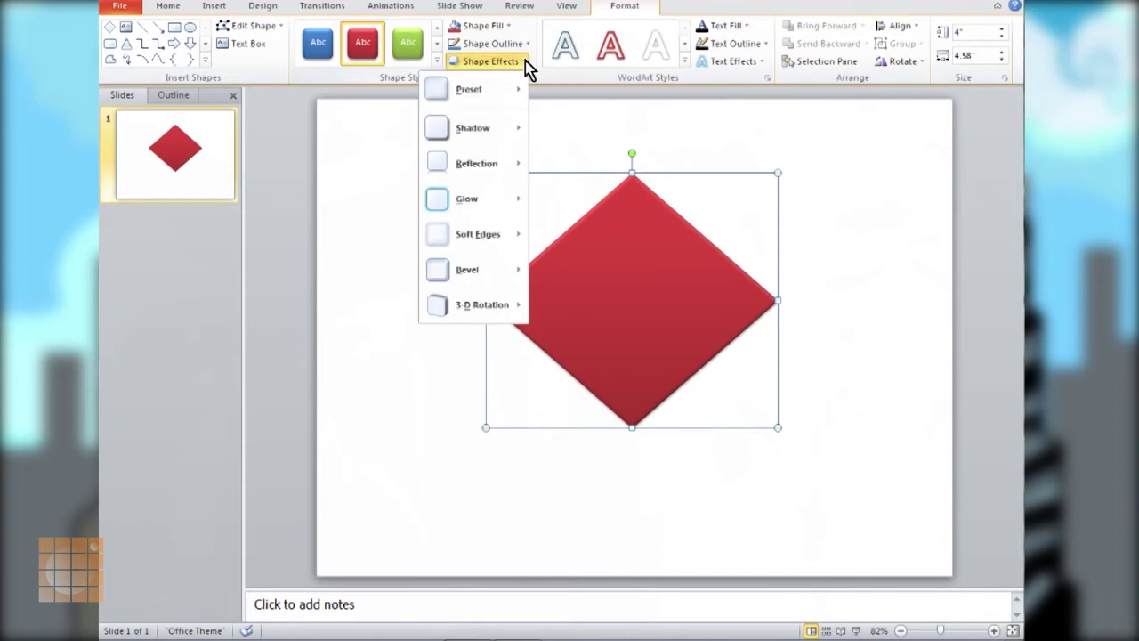
mouse_move(495, 98)
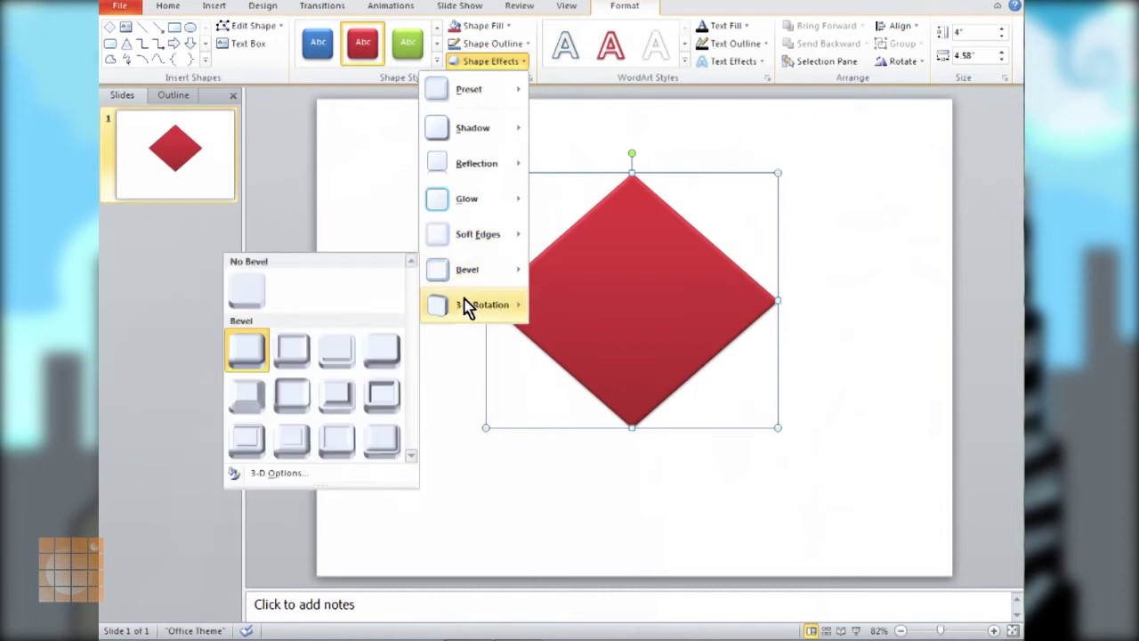
mouse_move(467, 307)
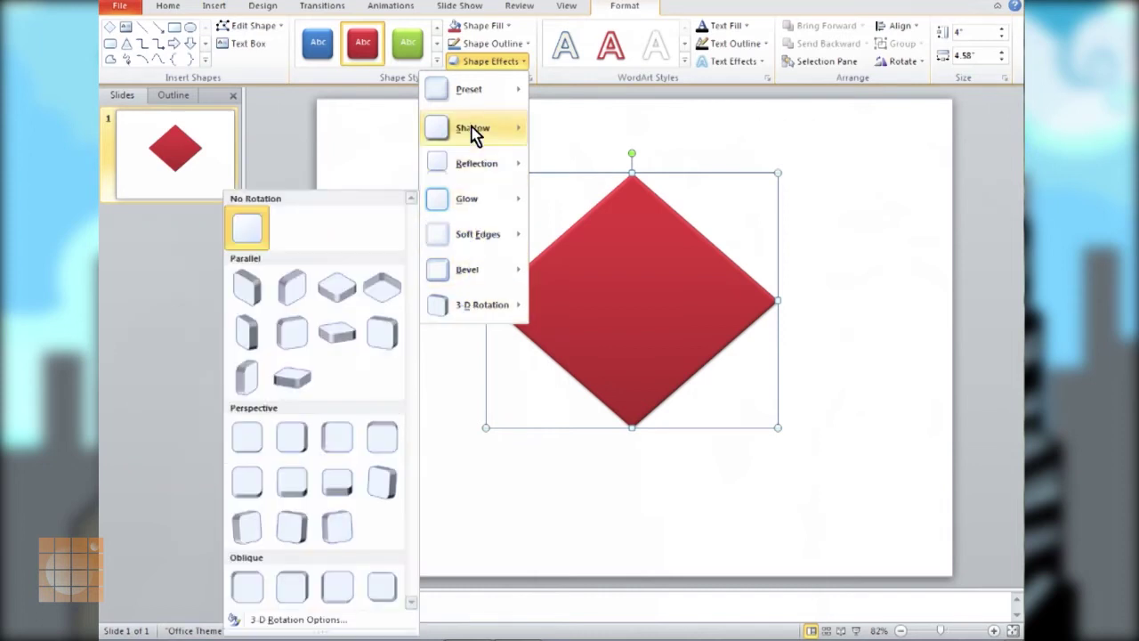
mouse_move(472, 132)
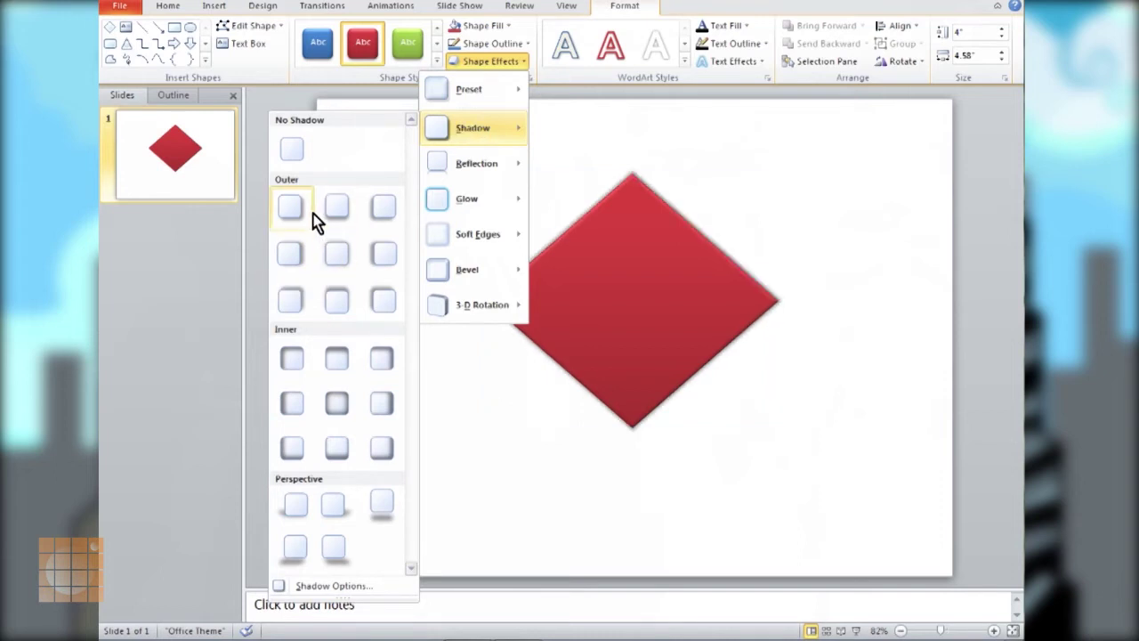
left_click(290, 211)
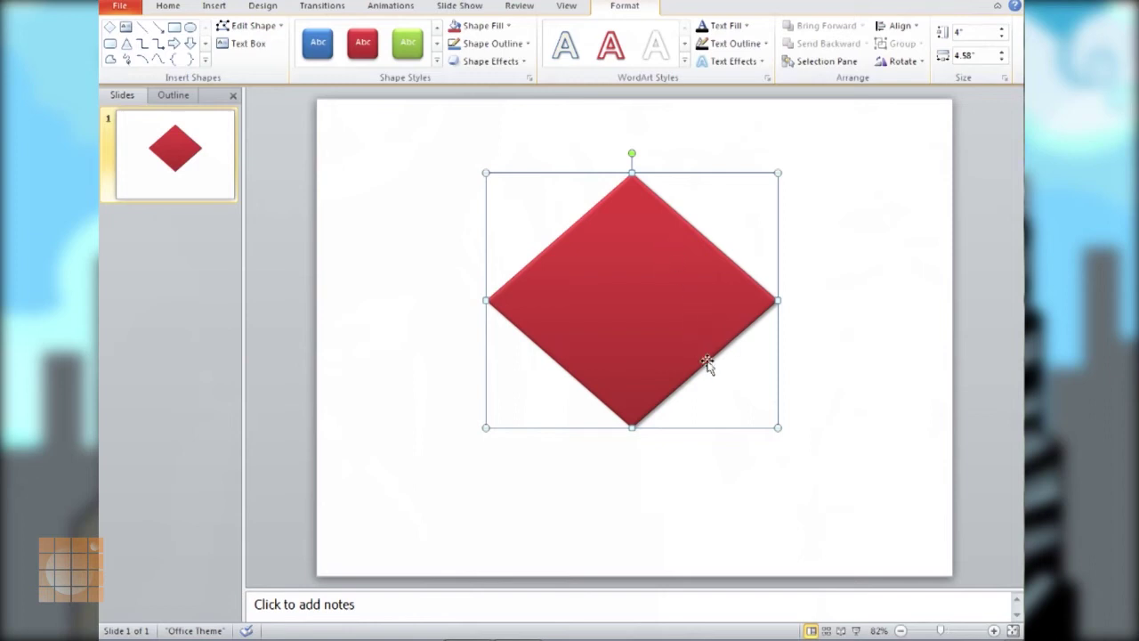
left_click(520, 65)
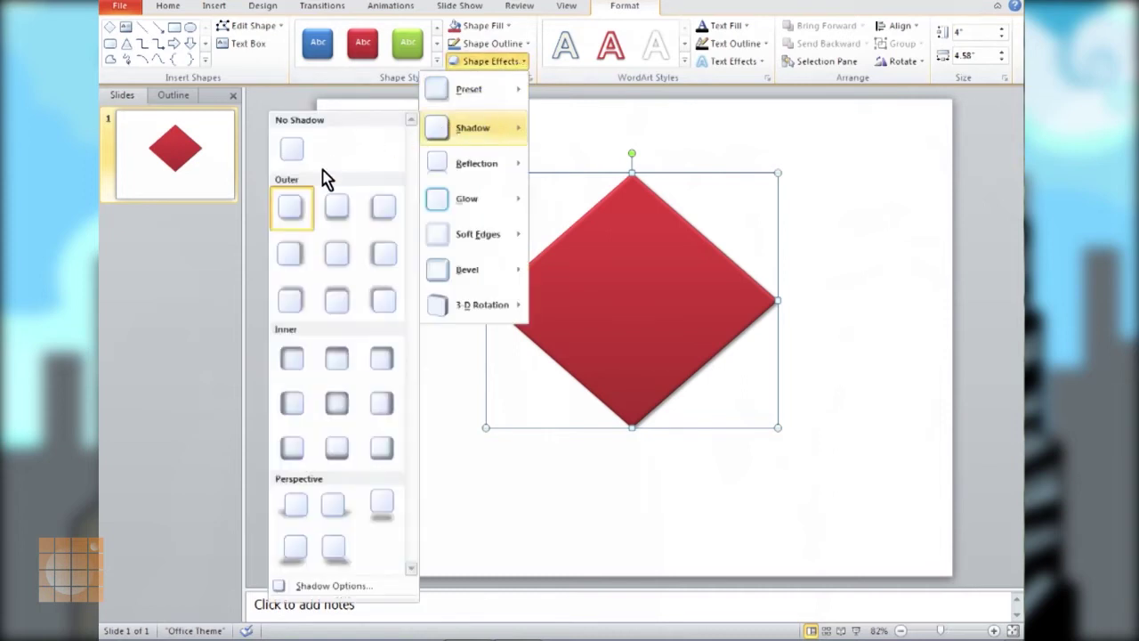
left_click(316, 588)
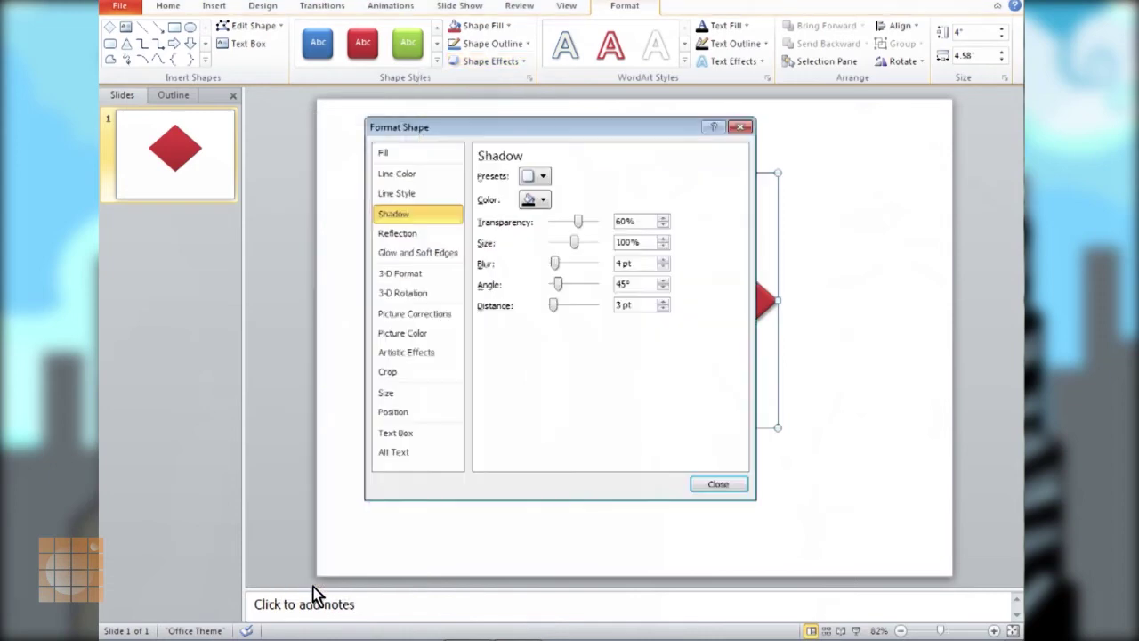
Set the shadow to Distance 34 pt, Angle 96° and Transparency 53%
left_click_drag(601, 131, 343, 121)
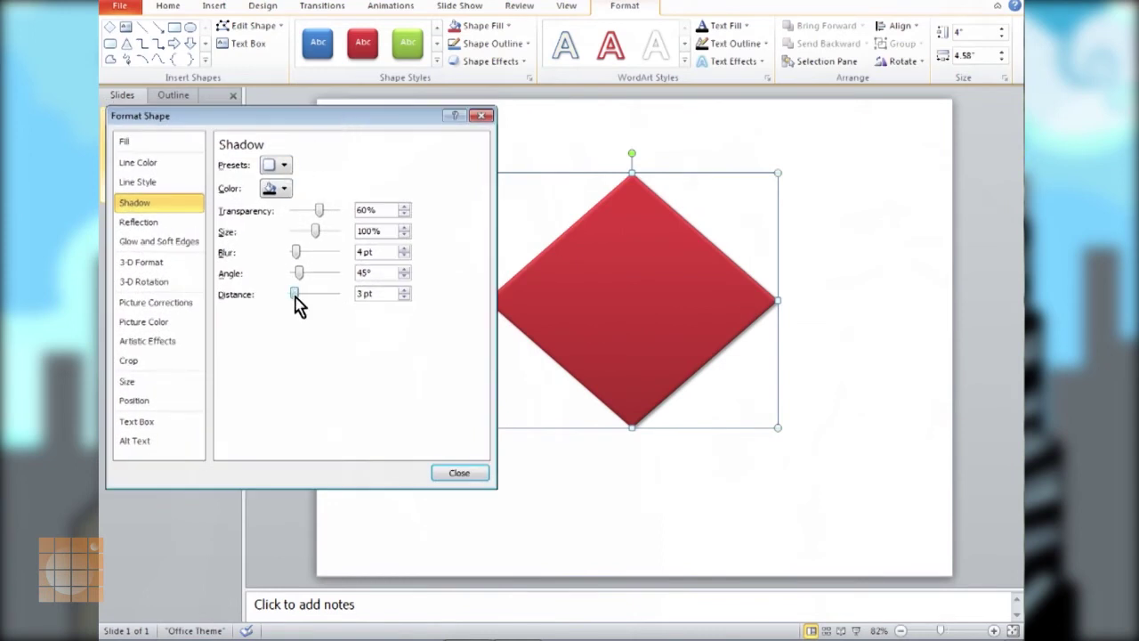
mouse_move(295, 298)
left_mouse_down()
mouse_move(319, 298)
mouse_move(303, 298)
left_mouse_up()
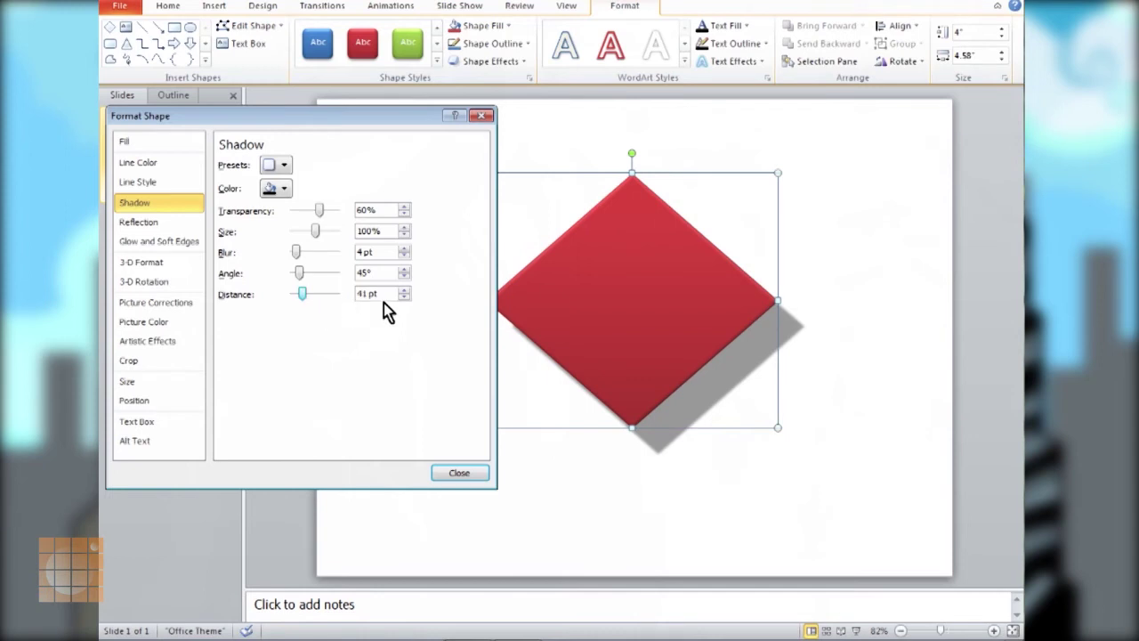
left_click(404, 297)
left_click(405, 297)
left_click(404, 297)
left_click(404, 298)
left_click(404, 297)
left_click(404, 298)
left_click(404, 297)
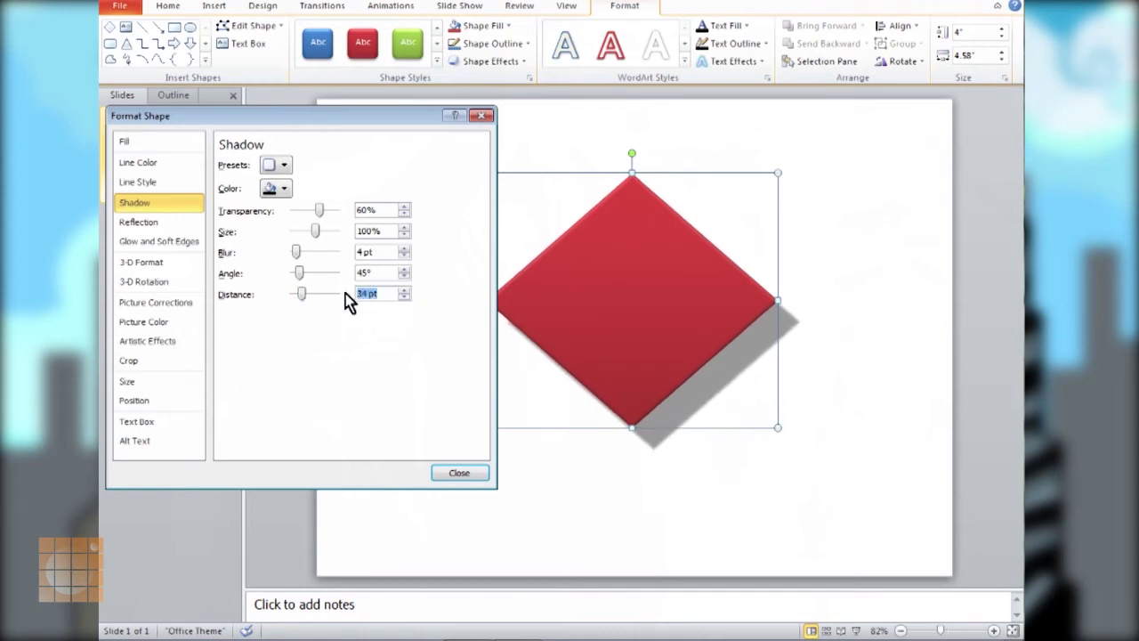
left_click(301, 275)
left_click_drag(301, 276, 306, 276)
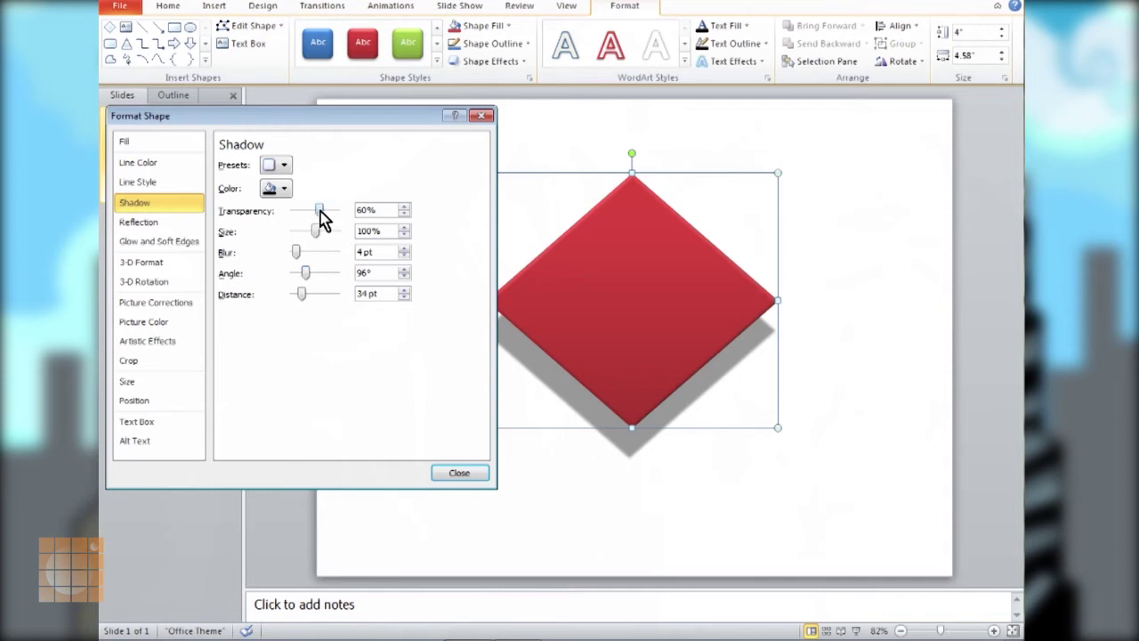
left_click_drag(320, 214, 318, 220)
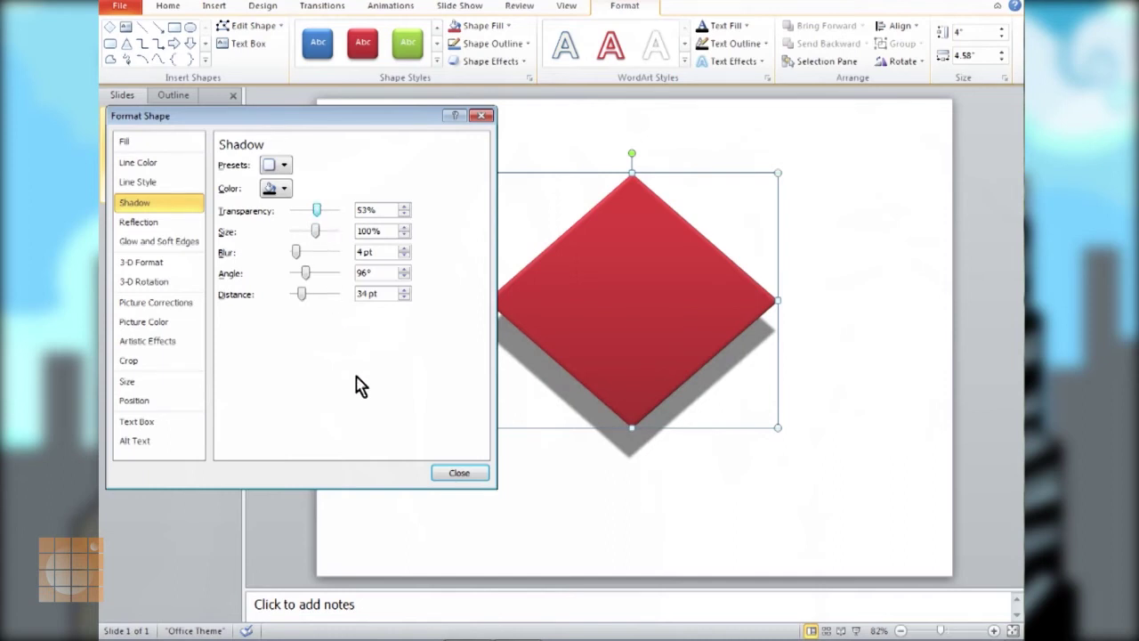
left_click(446, 478)
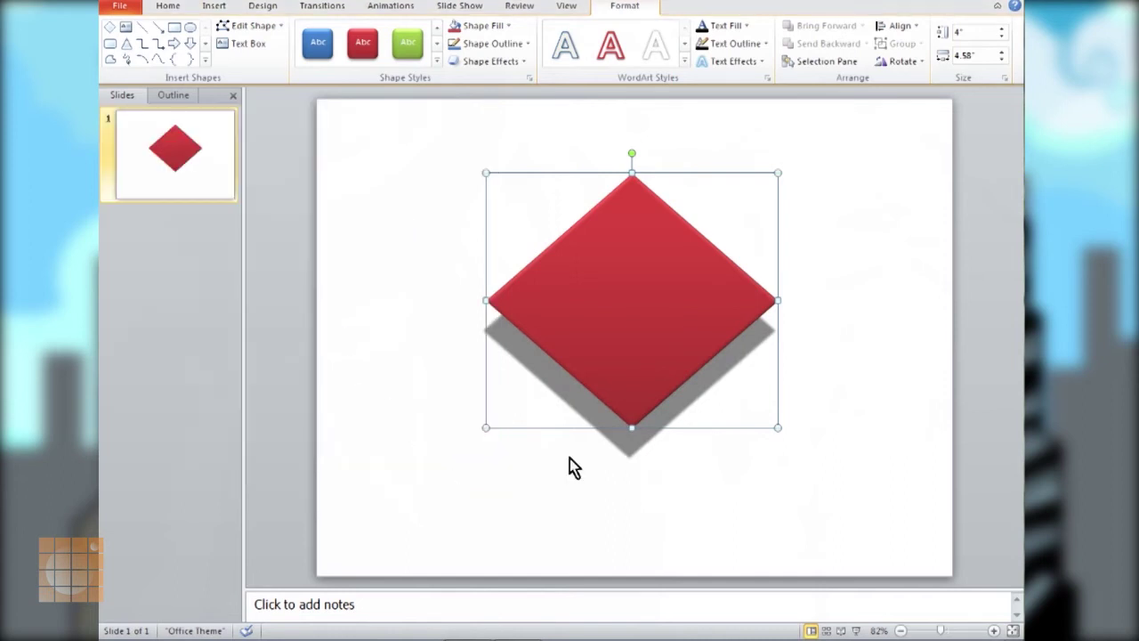
Move the shadowed diamond to sit slightly right of the slide centre
left_click(844, 451)
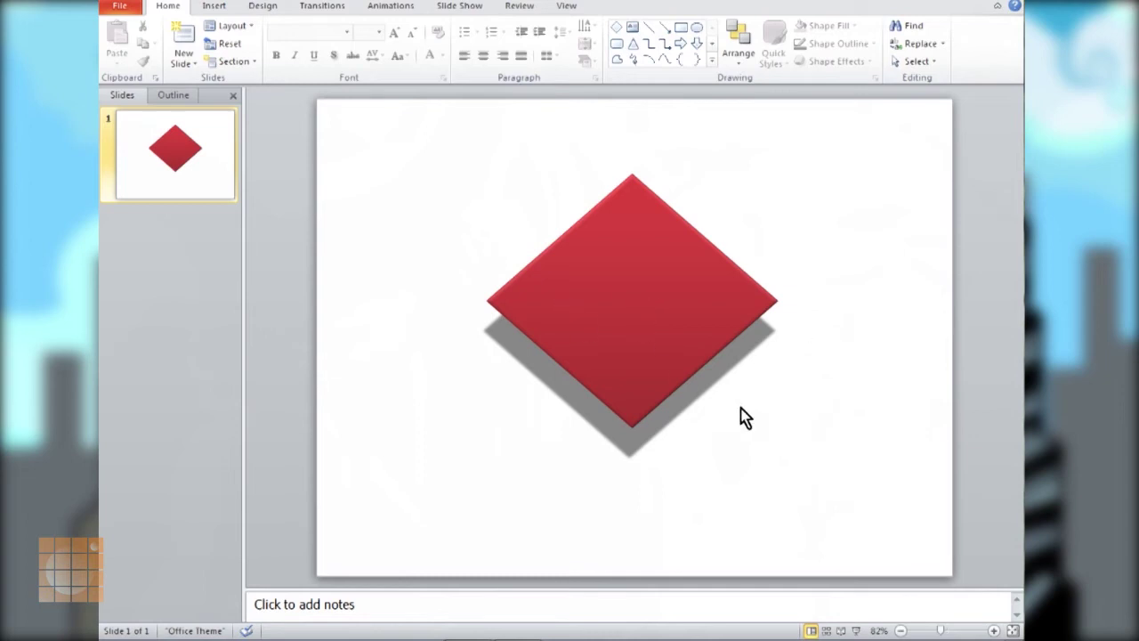
left_click_drag(619, 297, 751, 270)
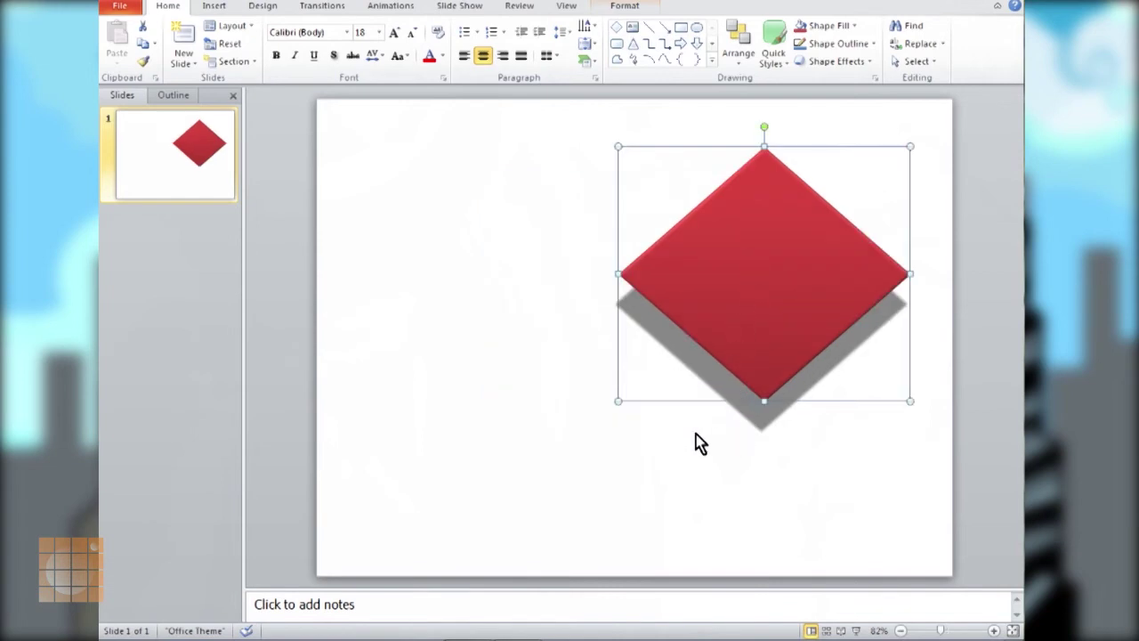
left_click_drag(721, 280, 649, 279)
double_click(691, 261)
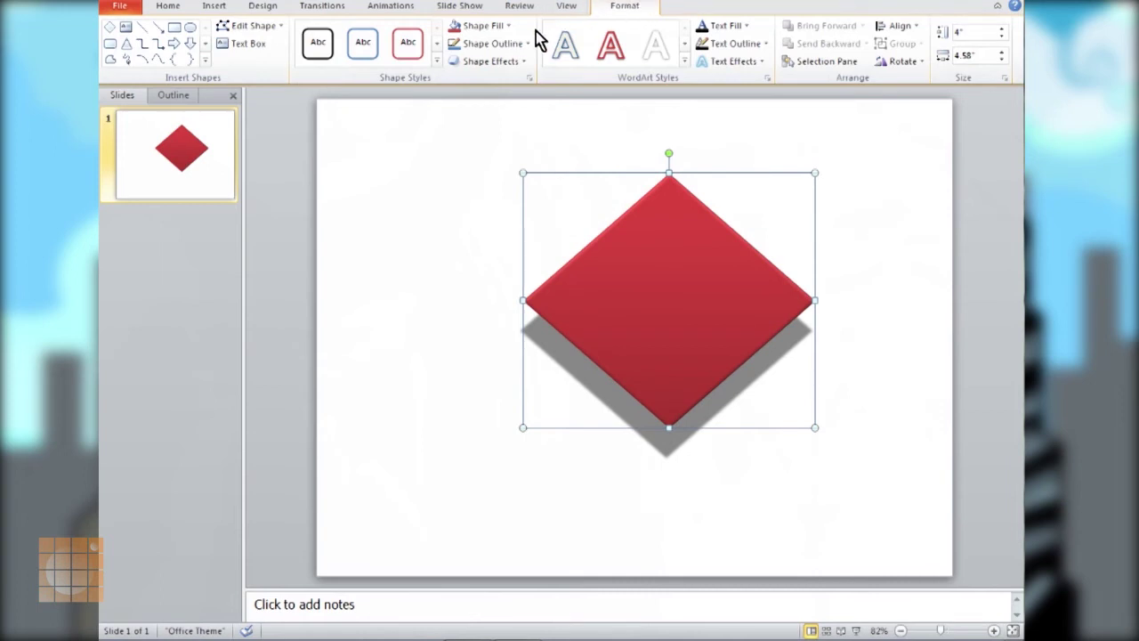
left_click(526, 64)
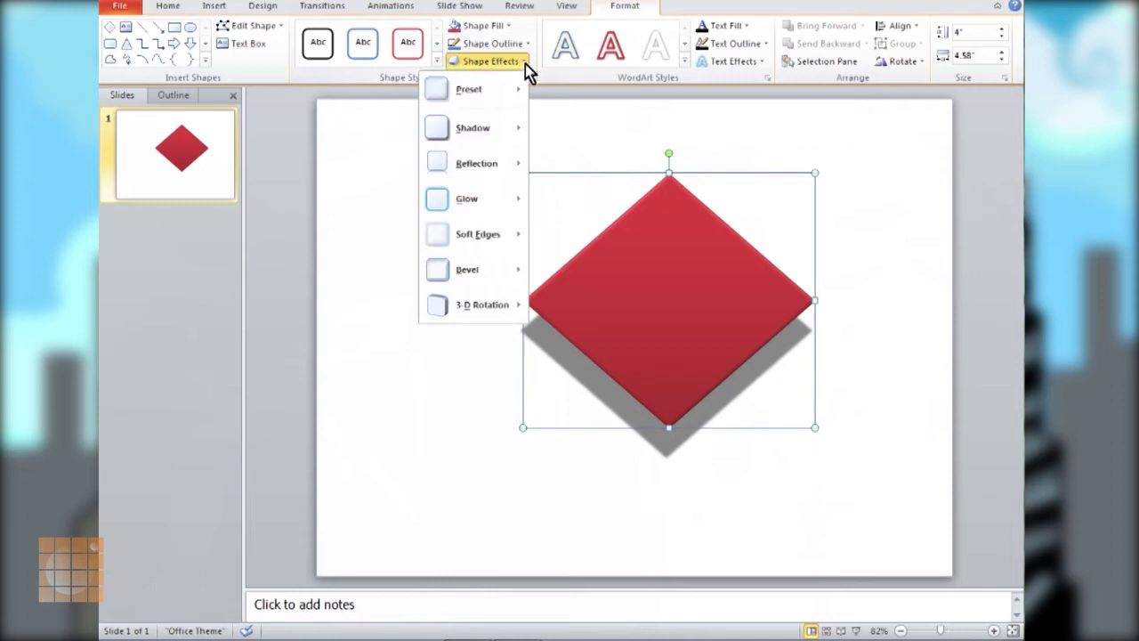
Apply a Parallel 3-D rotation preset to the diamond
mouse_move(478, 309)
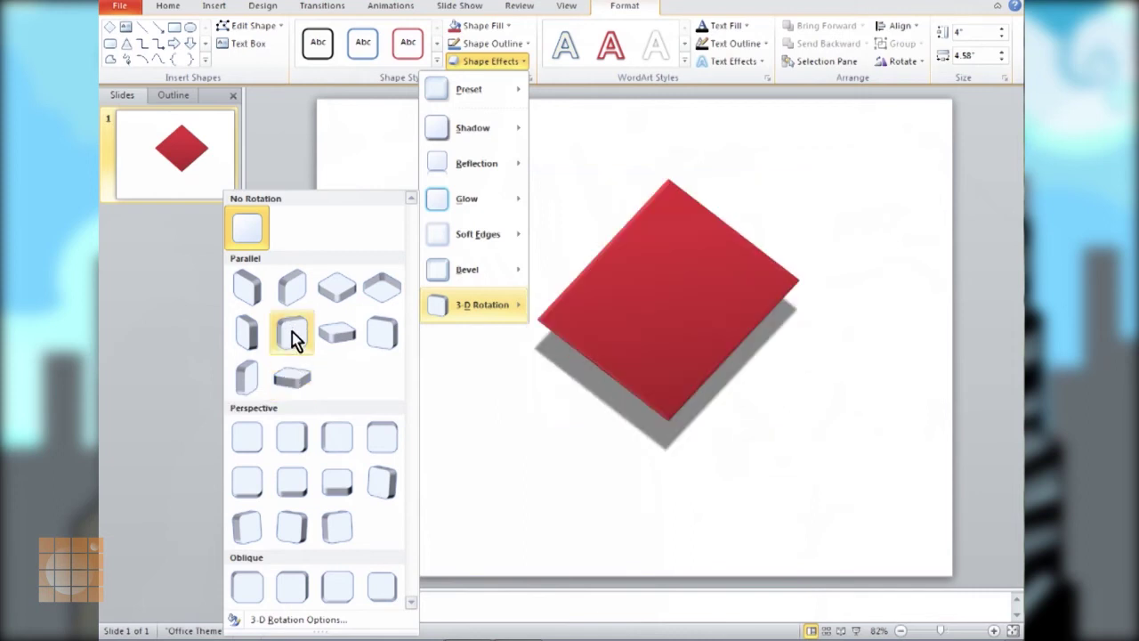
left_click(293, 332)
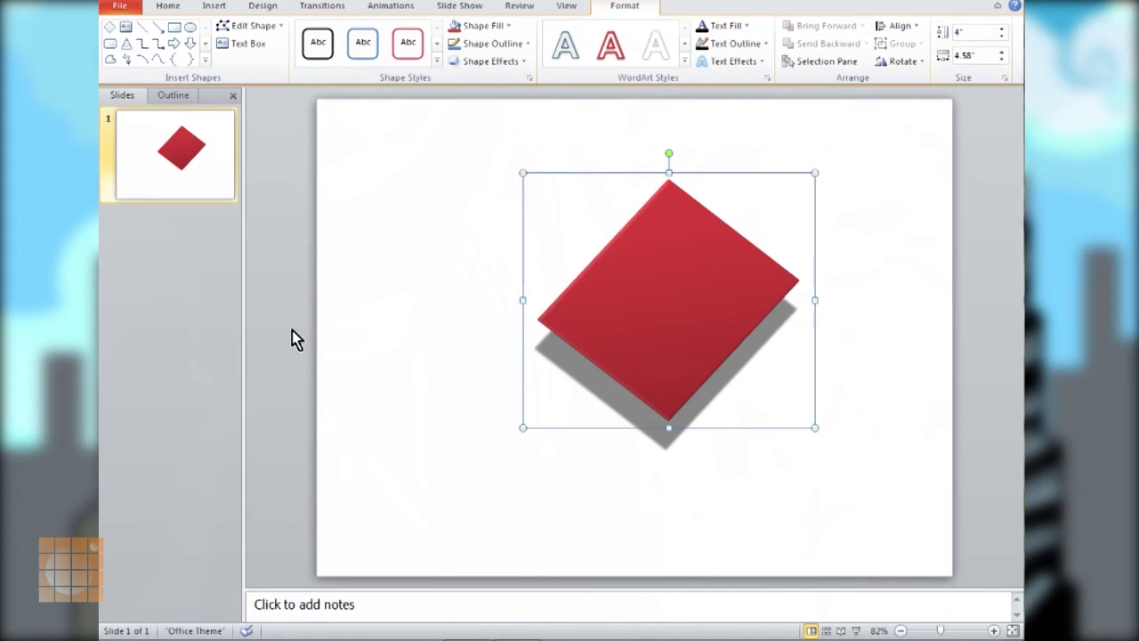
left_click(517, 60)
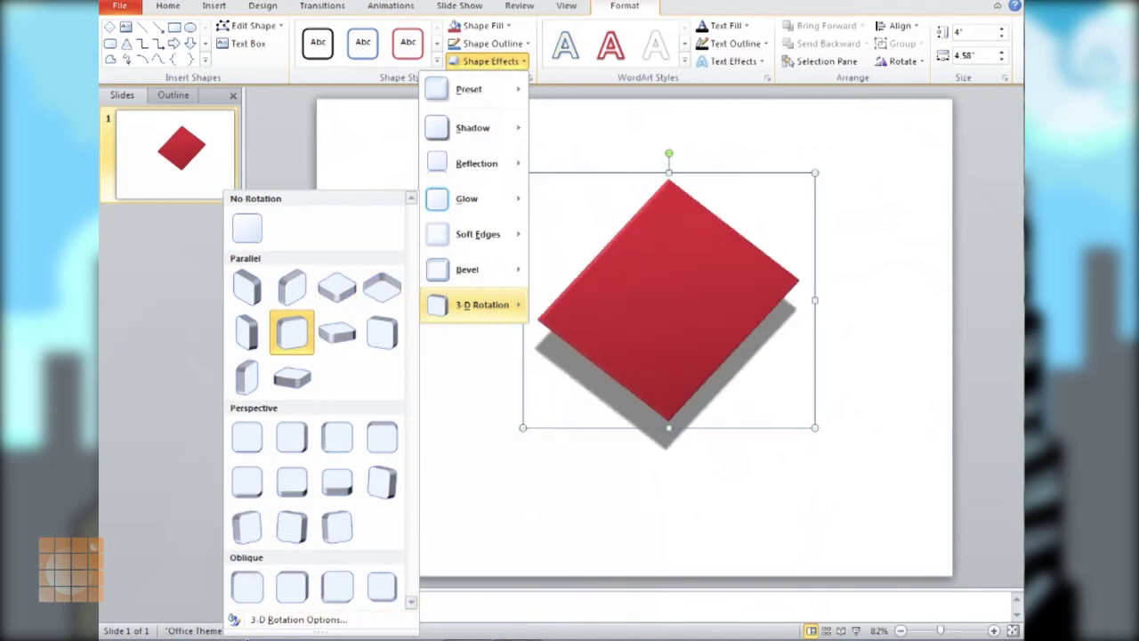
Set the diamond's 3-D rotation to X 347.7° and Y 352.4°
left_click(264, 626)
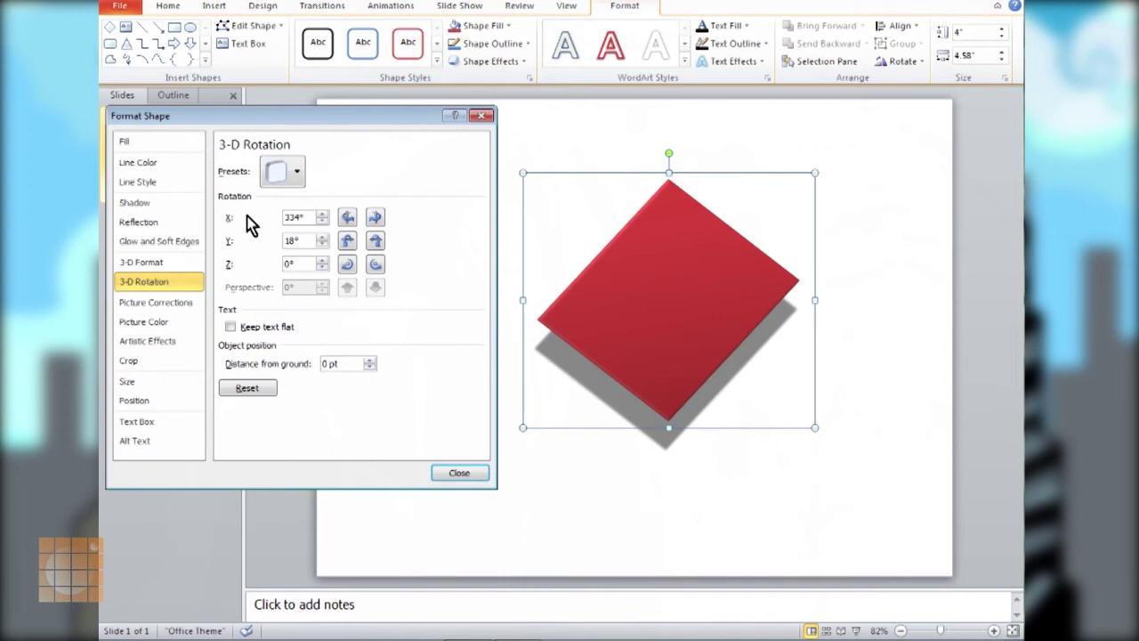
left_click(346, 218)
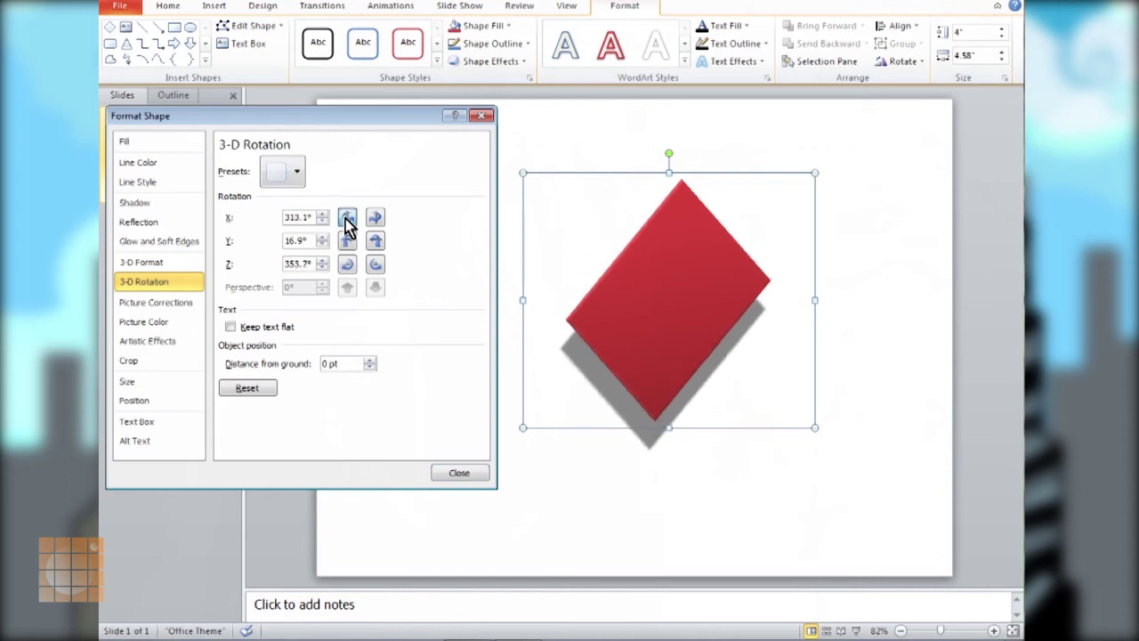
left_click(373, 221)
left_click(374, 221)
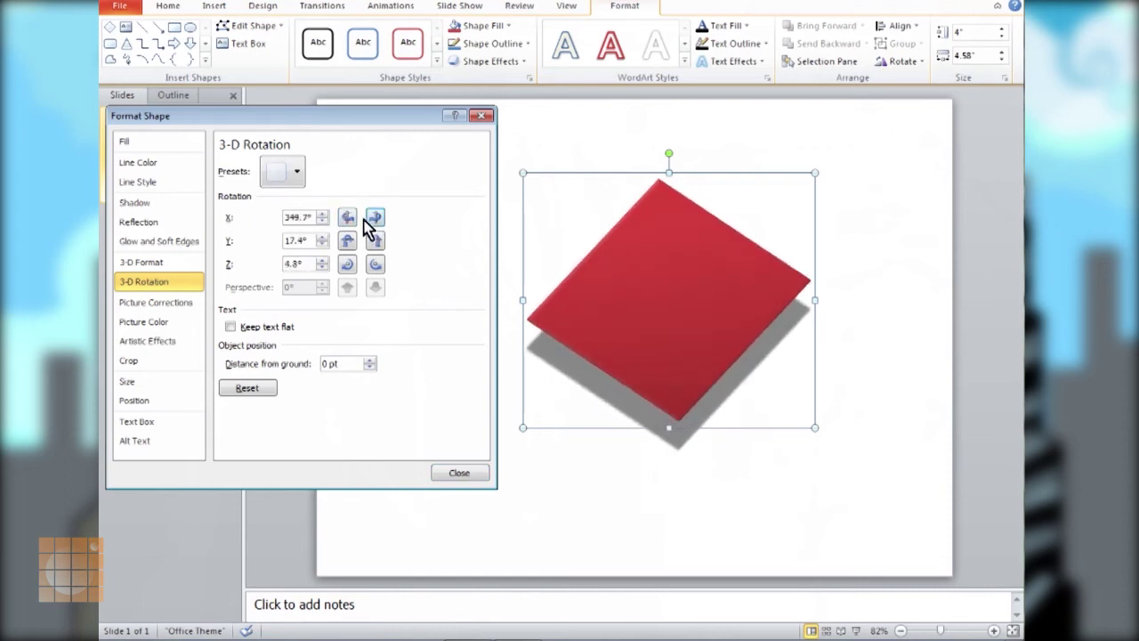
left_click(343, 239)
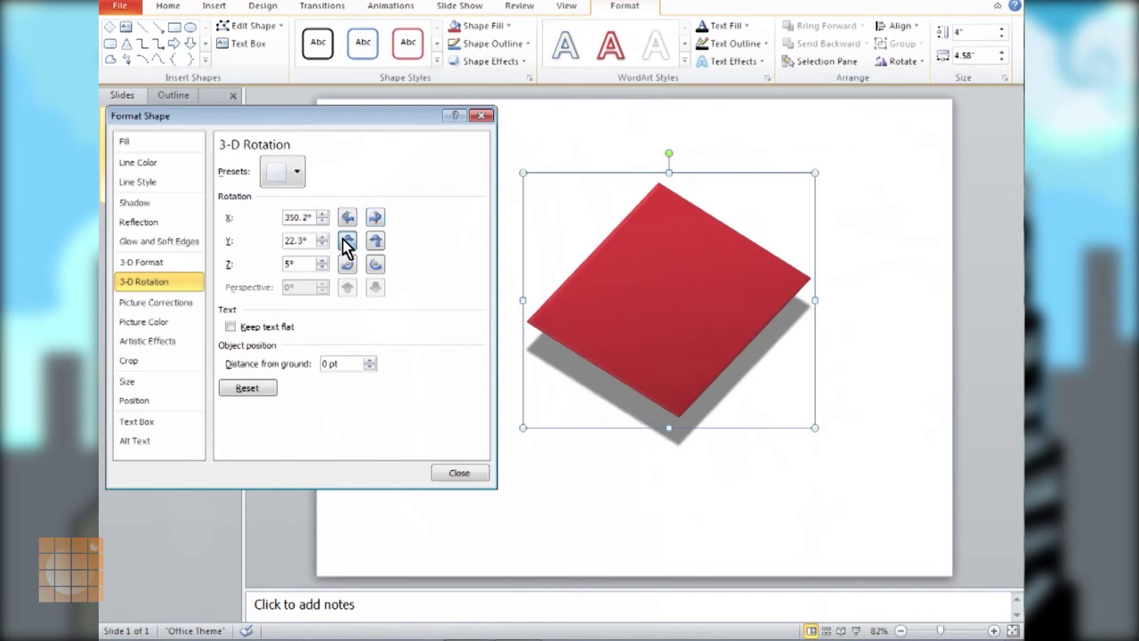
left_click(374, 244)
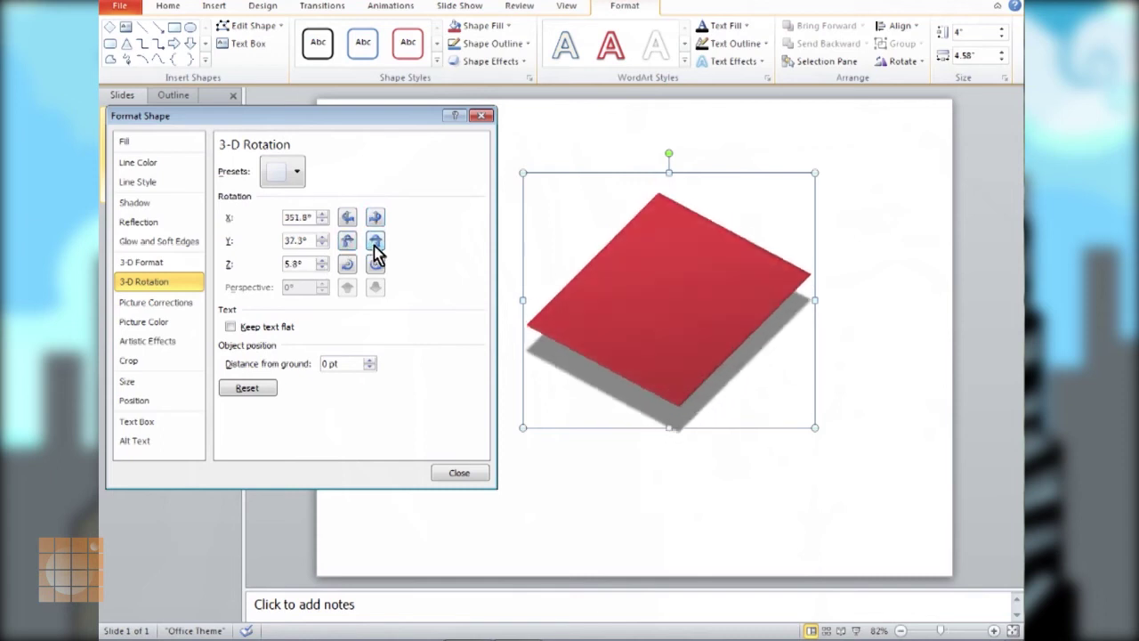
left_click(374, 244)
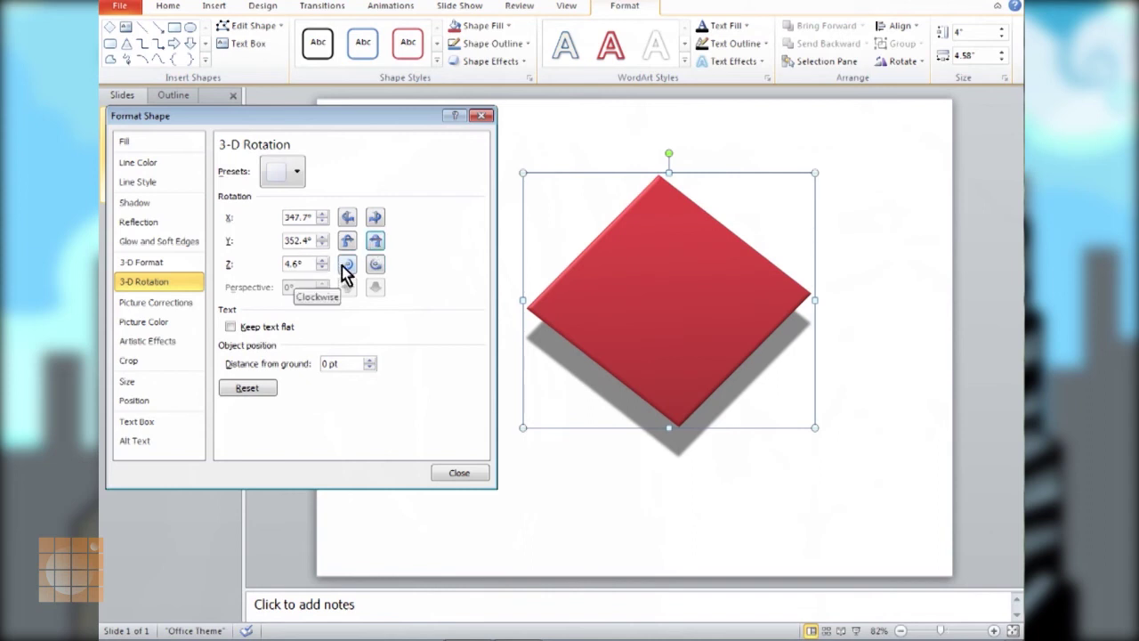
Set the Z rotation to 4.6° and close Format Shape
left_click(347, 267)
left_click(346, 267)
left_click(346, 266)
left_click(346, 266)
left_click(346, 266)
left_click(374, 266)
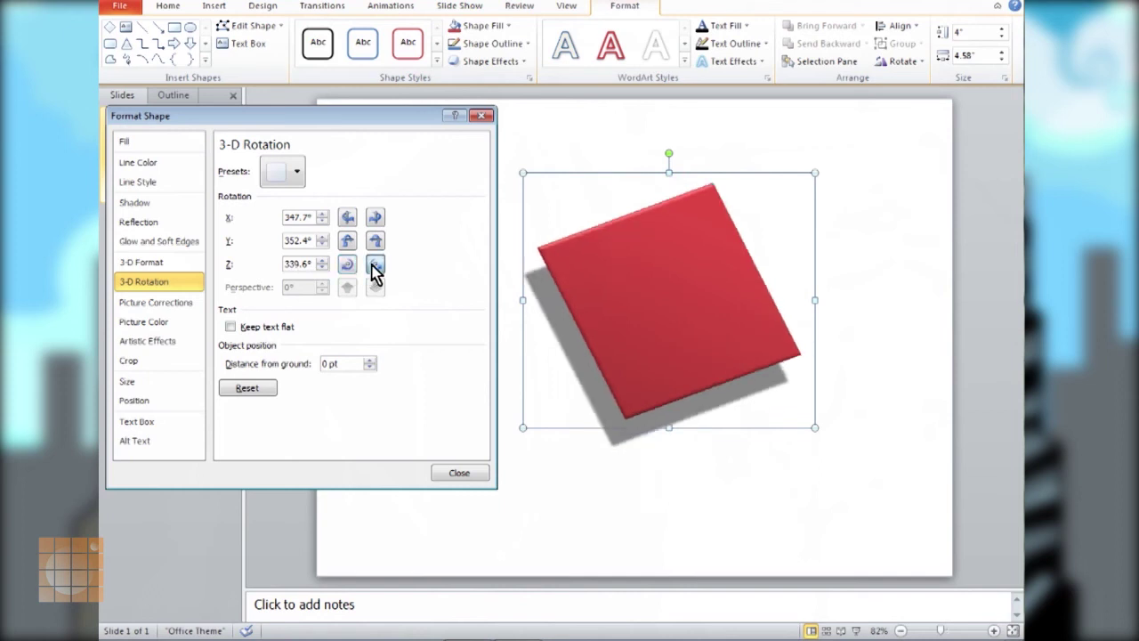
left_click(373, 266)
left_click(374, 266)
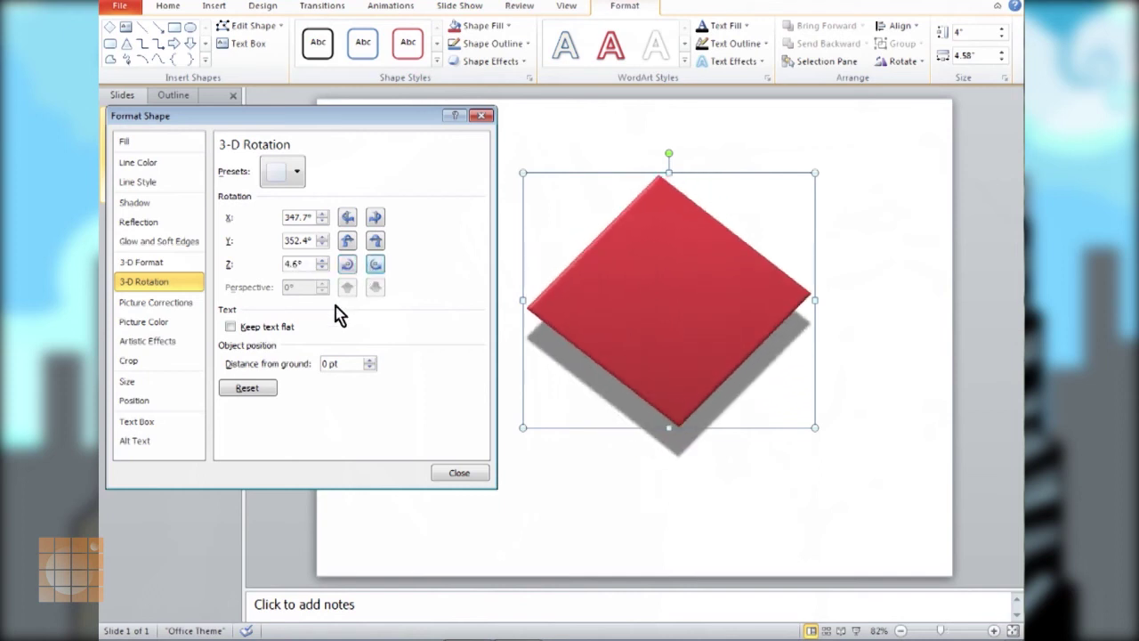
left_click(451, 478)
left_click(443, 347)
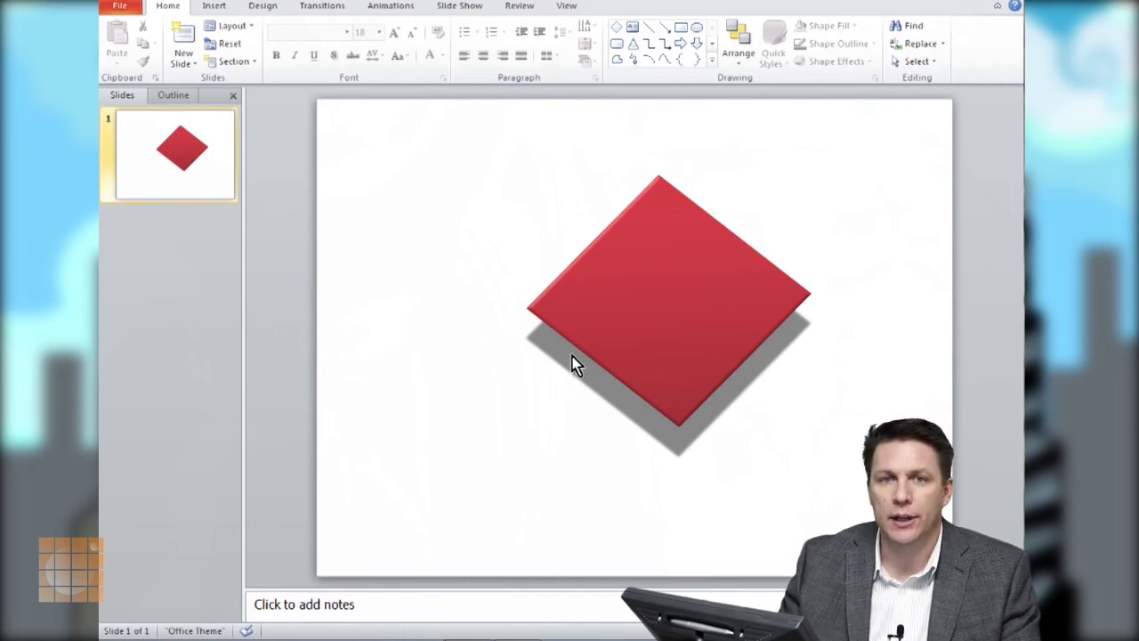
Drag the tilted red diamond up and left into the slide's upper-left area, then deselect it
left_click(652, 287)
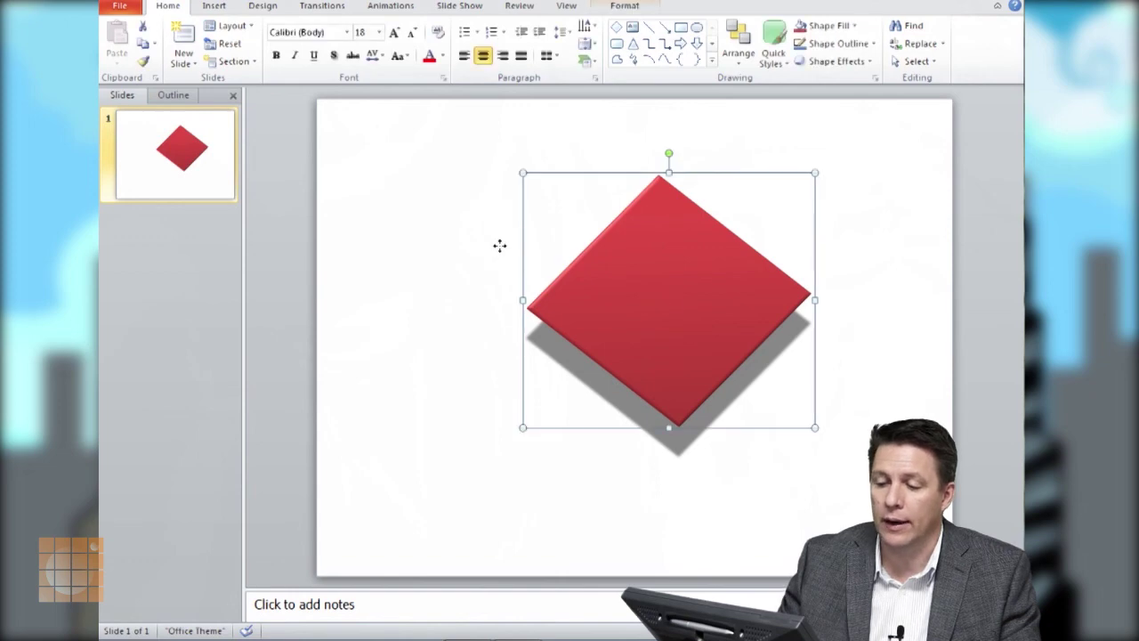
left_click_drag(679, 316, 498, 264)
left_click(745, 285)
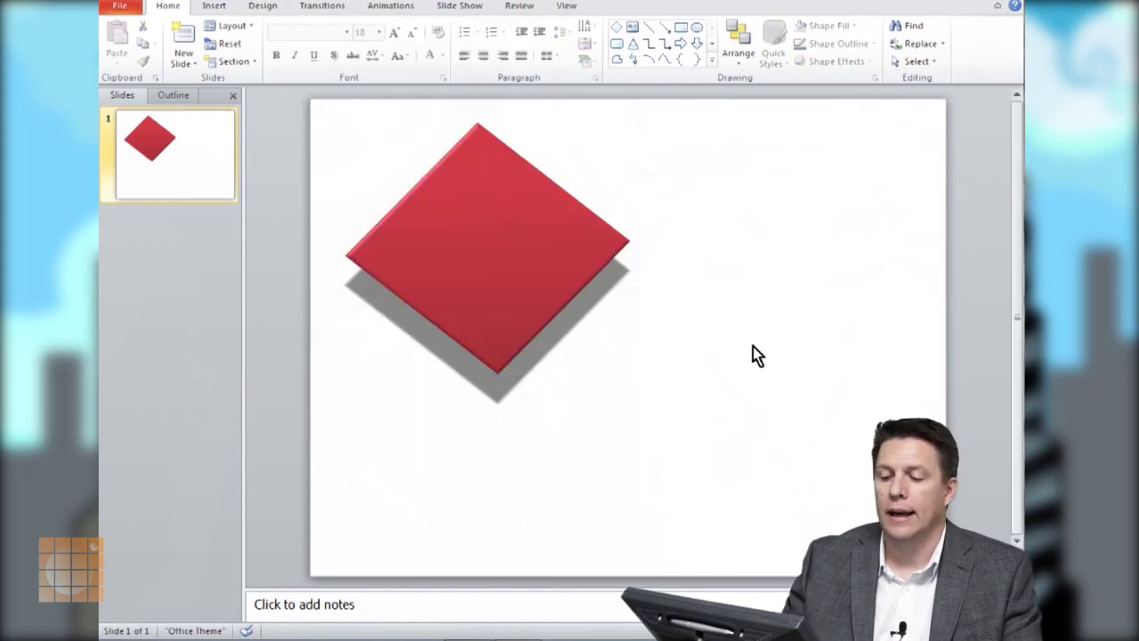